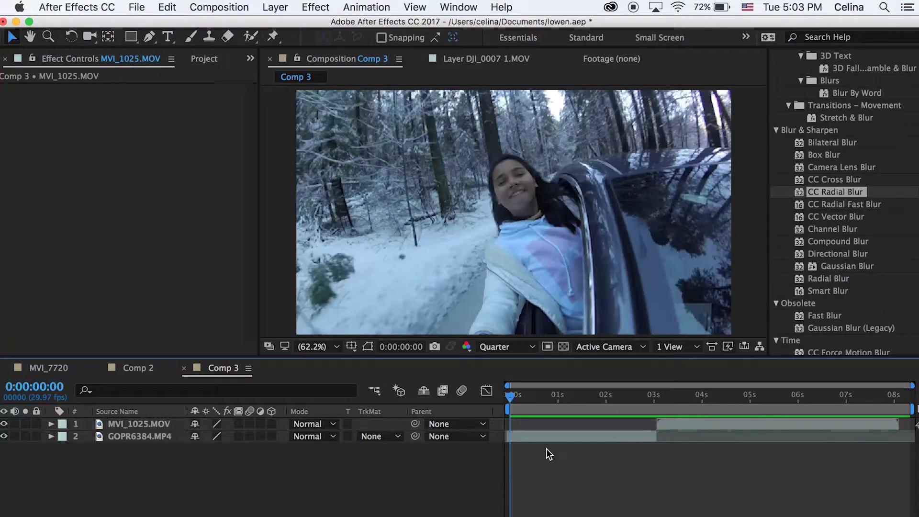
- Preview Comp 3 and set the current time to 0:00:02:15
click(533, 433)
drag(514, 397, 351, 391)
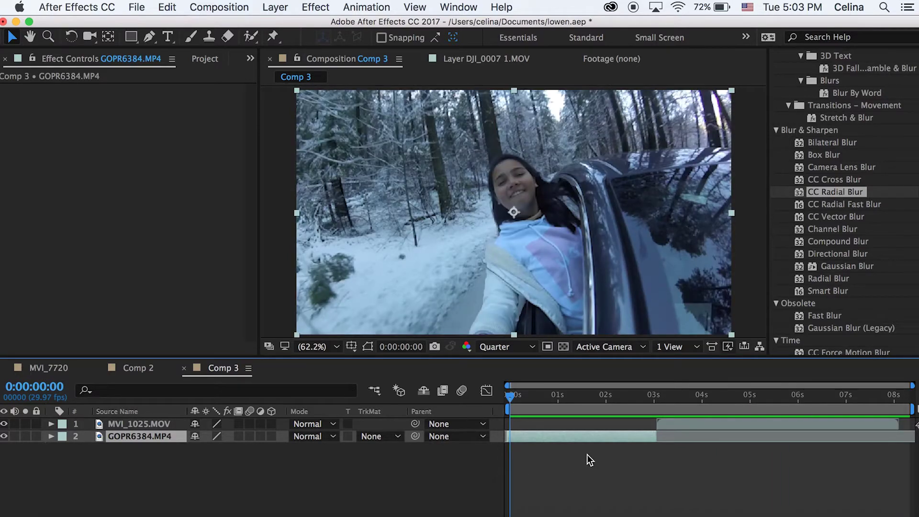
key(space)
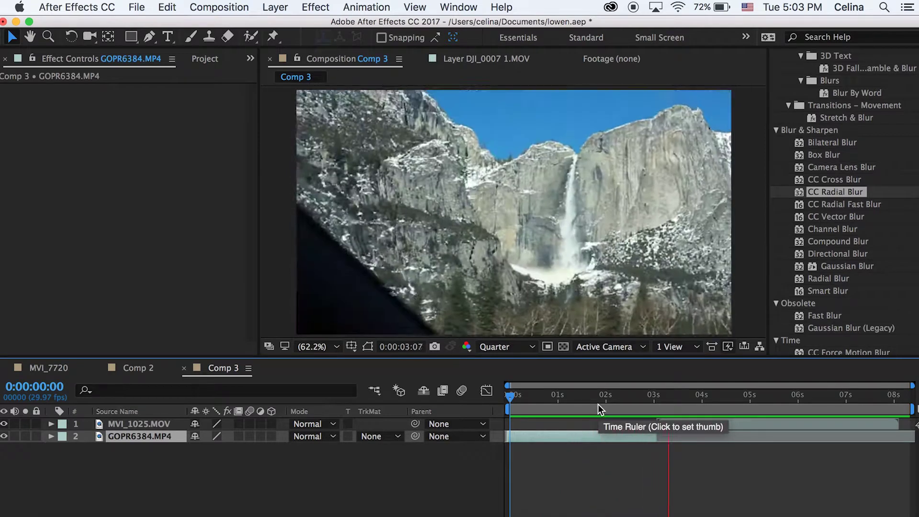
key(space)
click(630, 405)
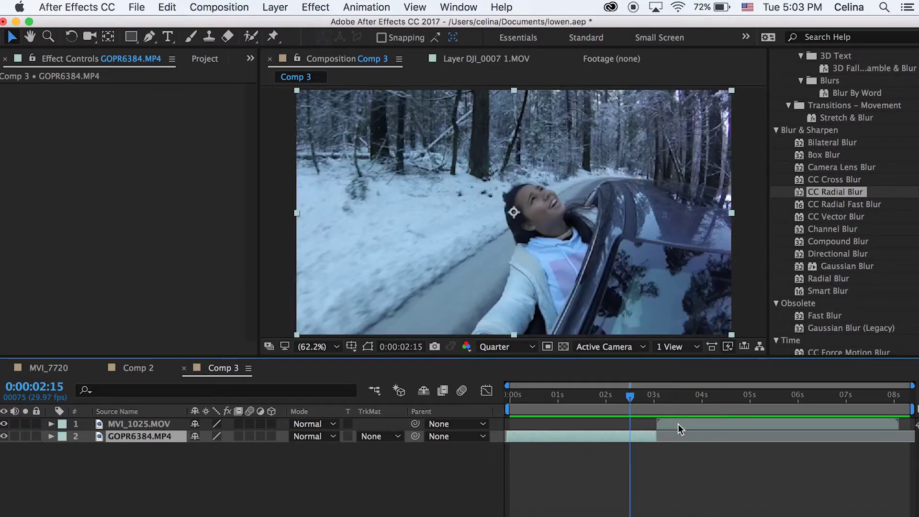
- Move MVI_1025.MOV below GOPR6384.MP4 and return the playhead to 0:00:02:15
click(678, 423)
drag(131, 427, 137, 447)
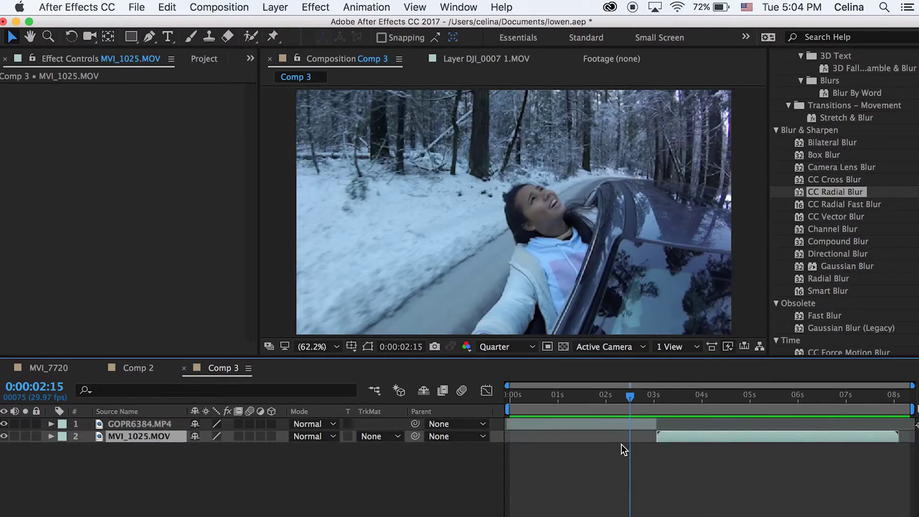
mouse_move(641, 404)
mouse_down()
mouse_move(650, 402)
mouse_move(636, 406)
mouse_up()
click(636, 420)
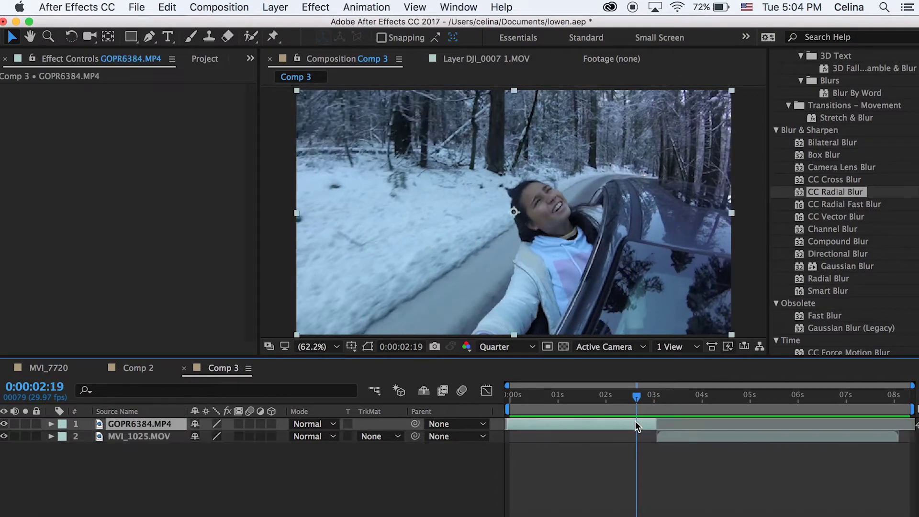
drag(641, 397, 639, 398)
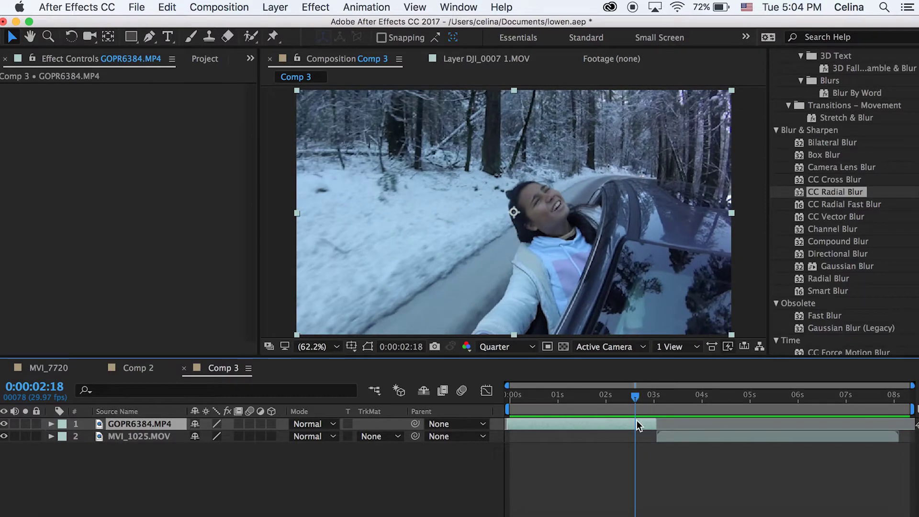
drag(633, 398, 626, 397)
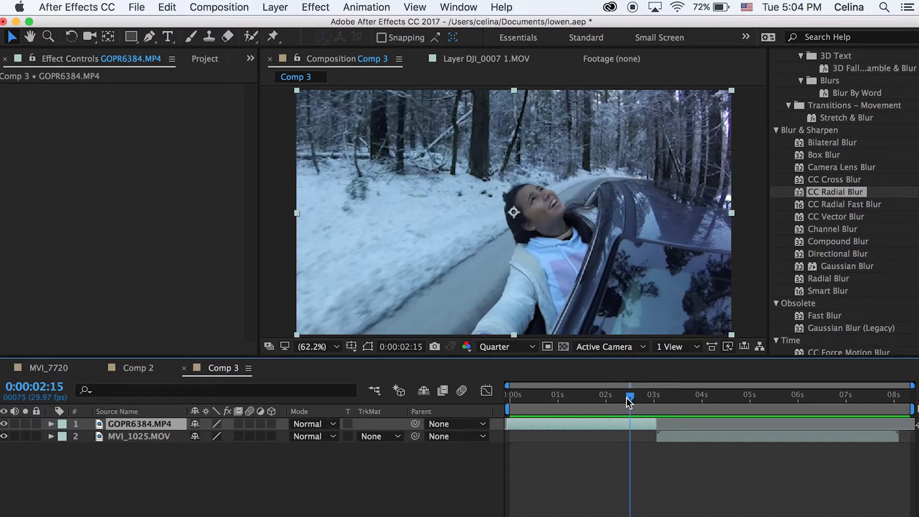
- Split the car clip at 0:00:02:15 and select the short end piece
key(super+shift+d)
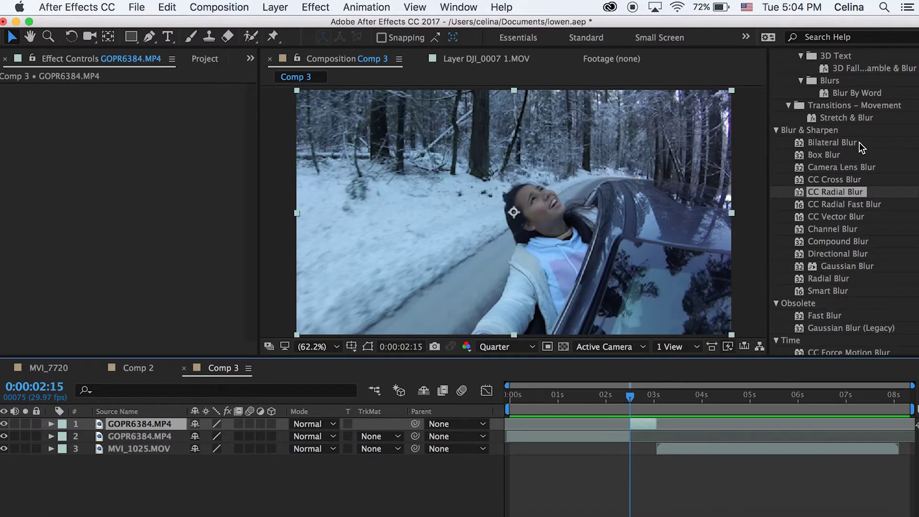
scroll(860, 142, up, 10)
click(906, 255)
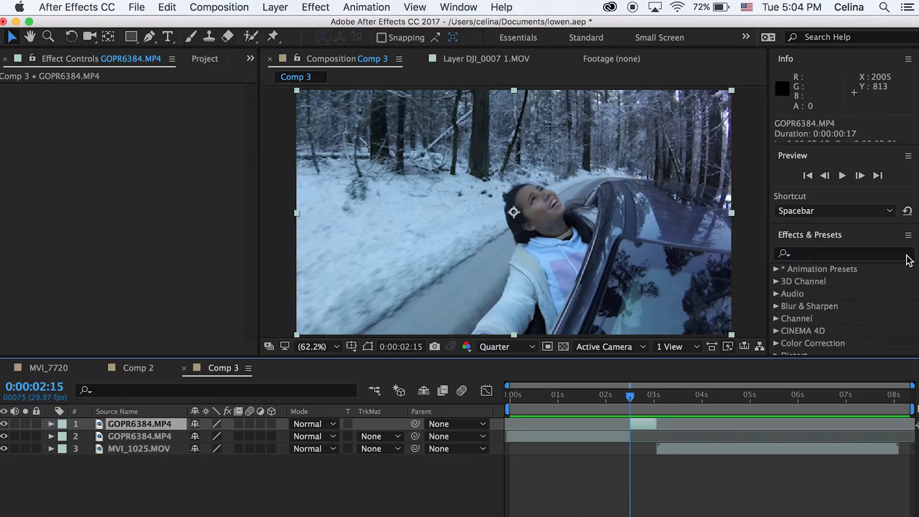
click(692, 469)
click(646, 429)
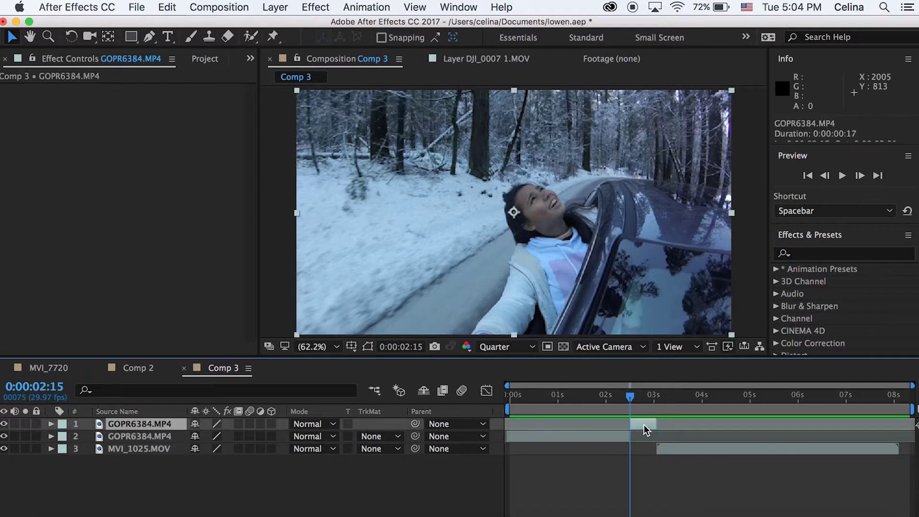
- Apply Set Channels from a 'set c' effects search and duplicate the layer
click(837, 253)
text(set c)
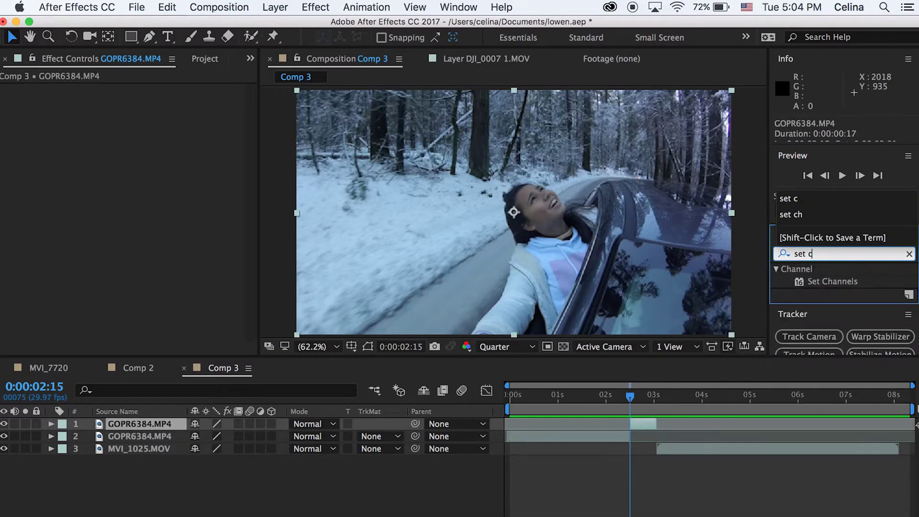
double_click(855, 279)
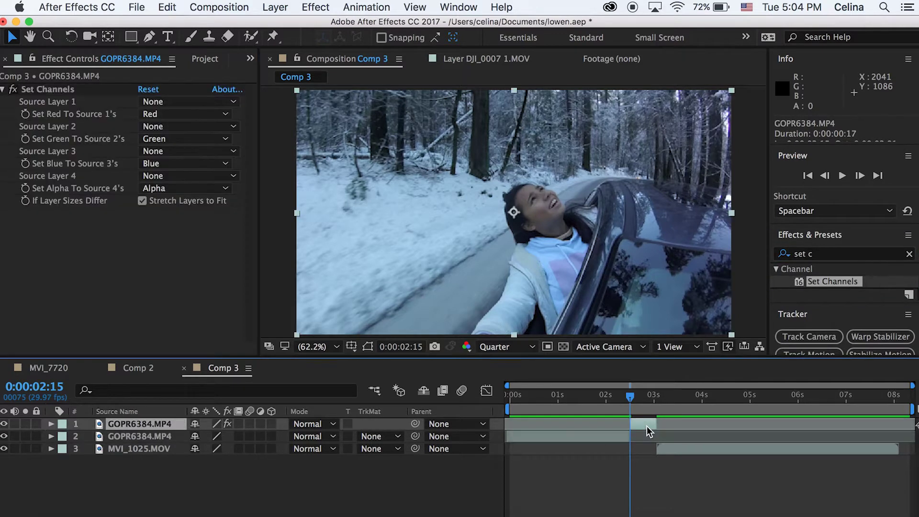
key(ctrl+d)
key(ctrl+d)
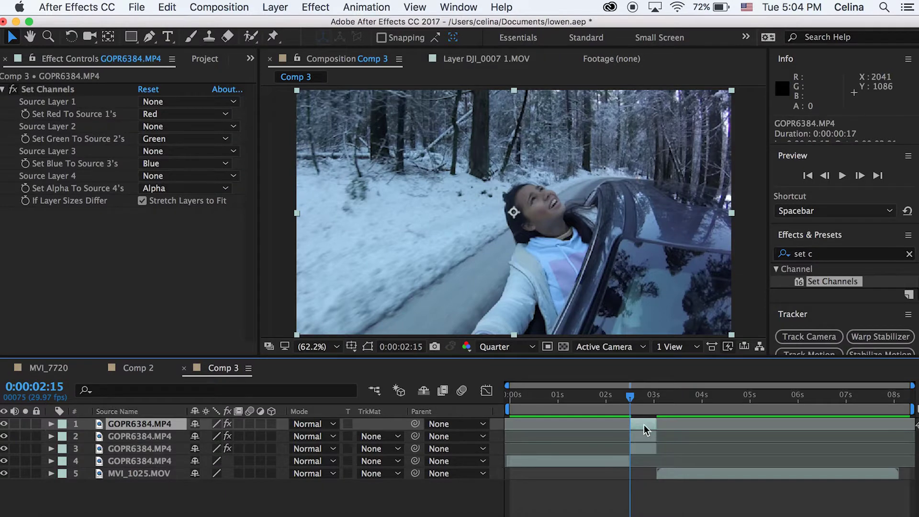
- Turn off green and blue on layer 1's Set Channels, keeping only red
click(205, 140)
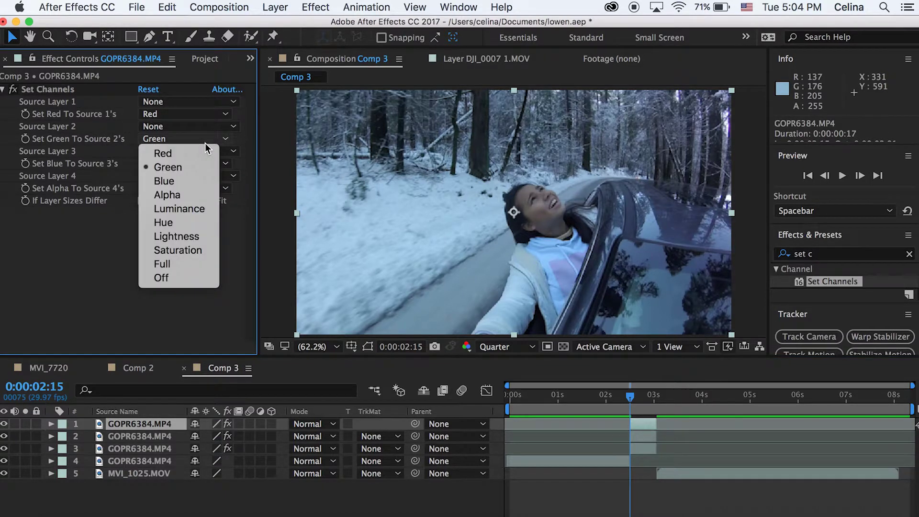
click(184, 278)
click(185, 164)
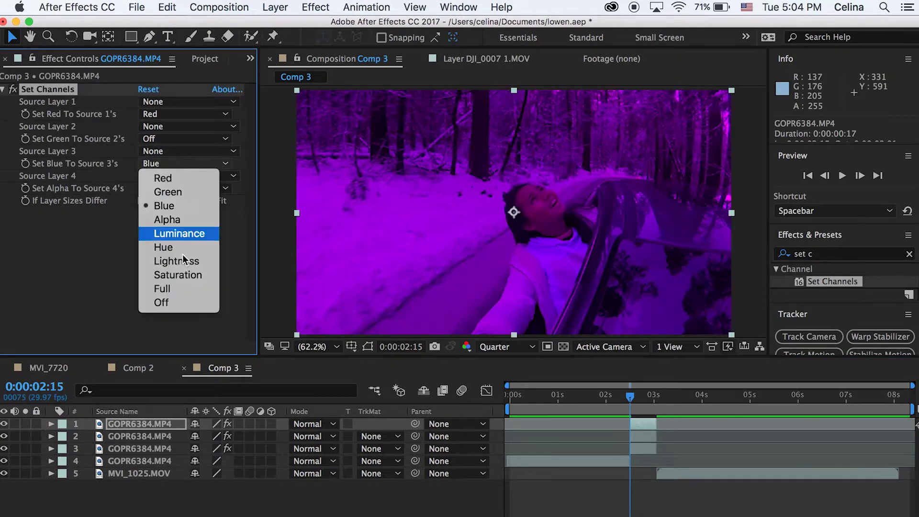
click(173, 303)
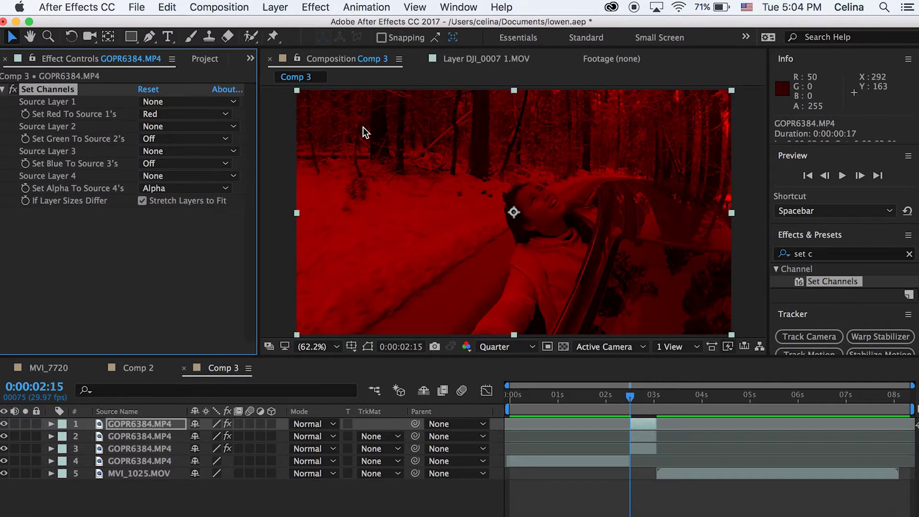
- Set layer 2's Set Channels to keep only the green channel
key(super+Down)
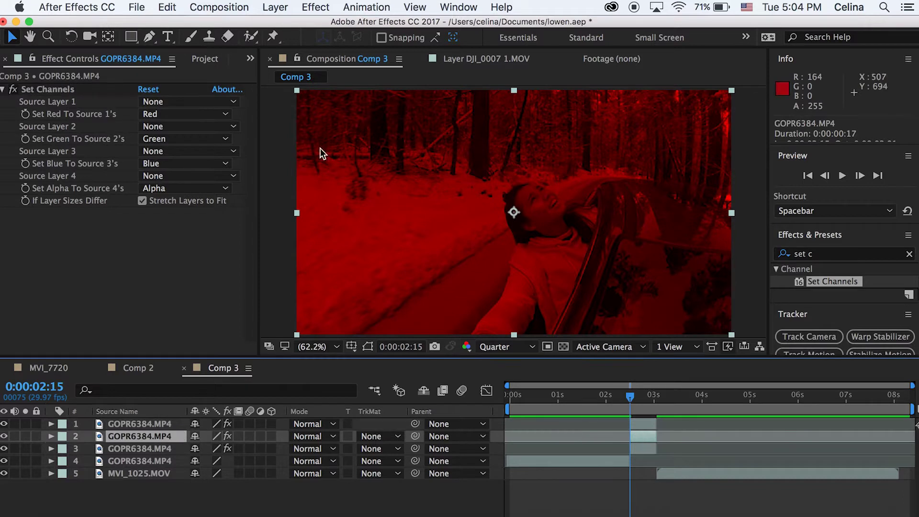
click(199, 115)
key(Escape)
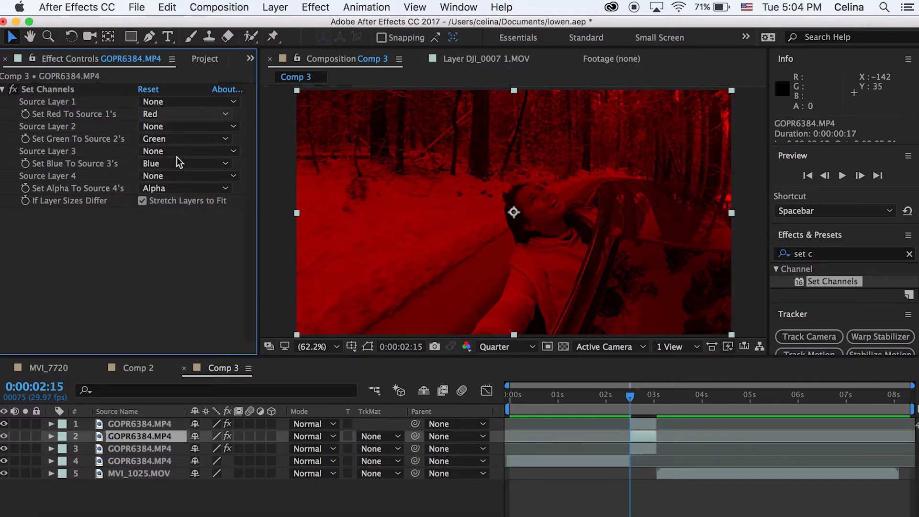
click(176, 140)
click(182, 140)
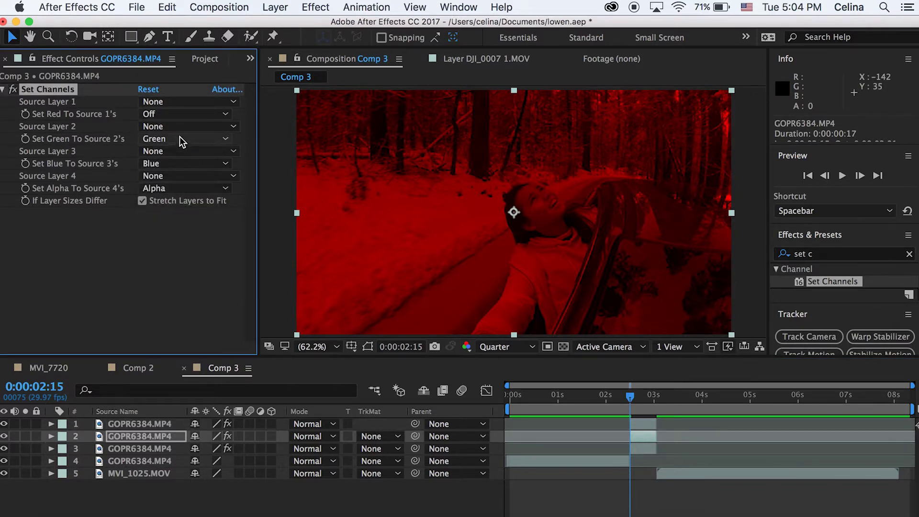
click(177, 164)
click(165, 305)
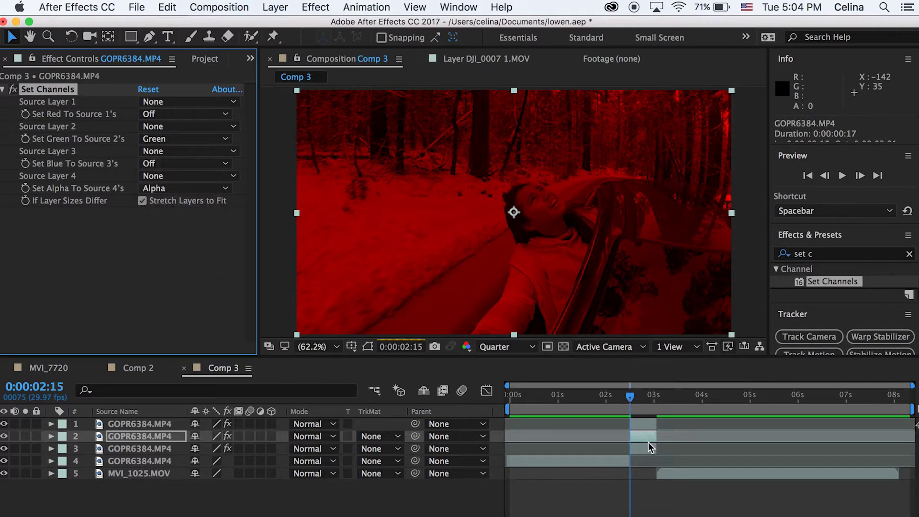
- Set layer 3's Set Channels to keep only blue, then check the result around 0:00:02:15
click(650, 447)
click(215, 151)
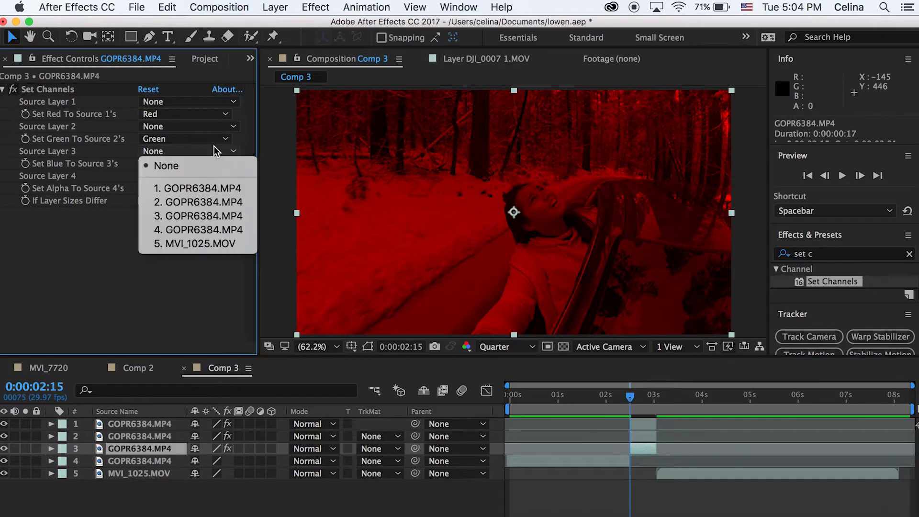
click(166, 166)
click(184, 138)
click(184, 281)
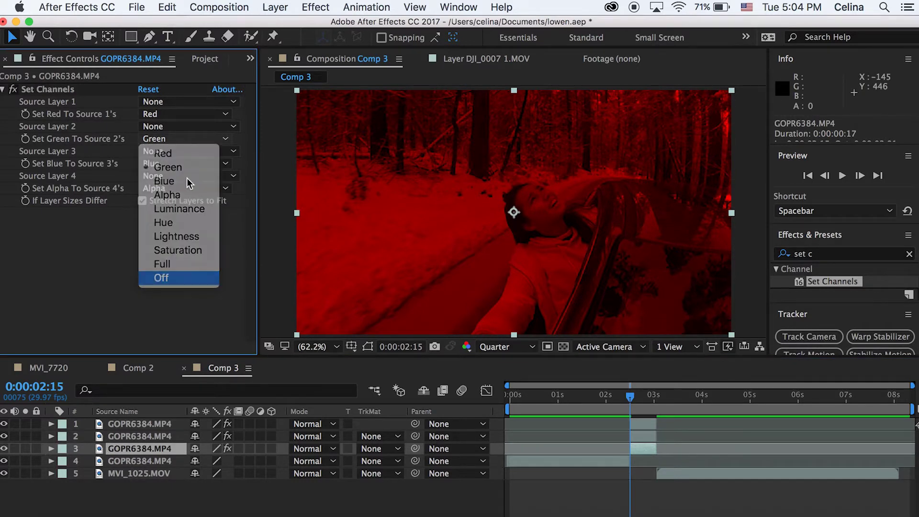
click(182, 121)
click(180, 256)
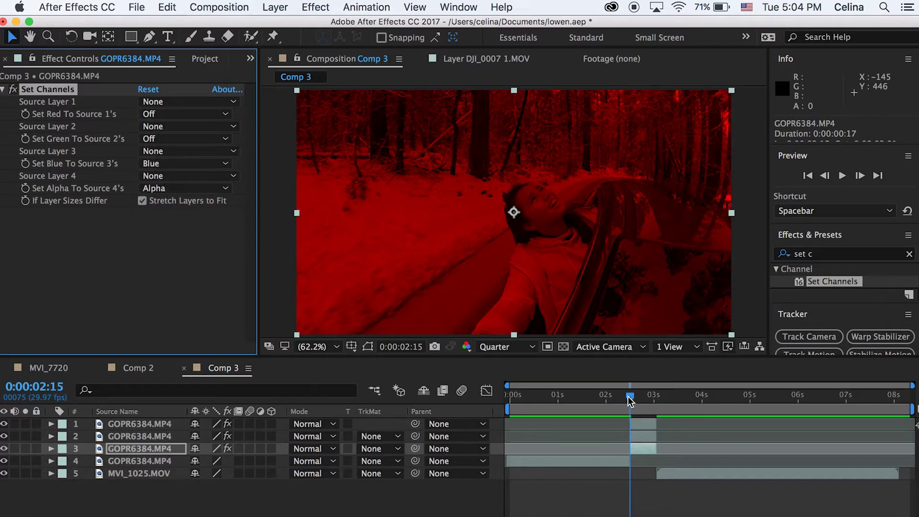
drag(629, 399, 631, 405)
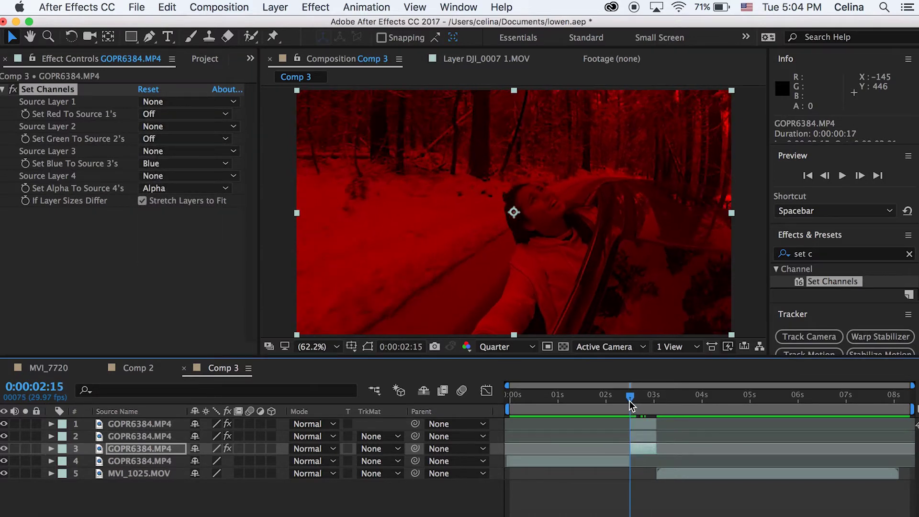
click(637, 424)
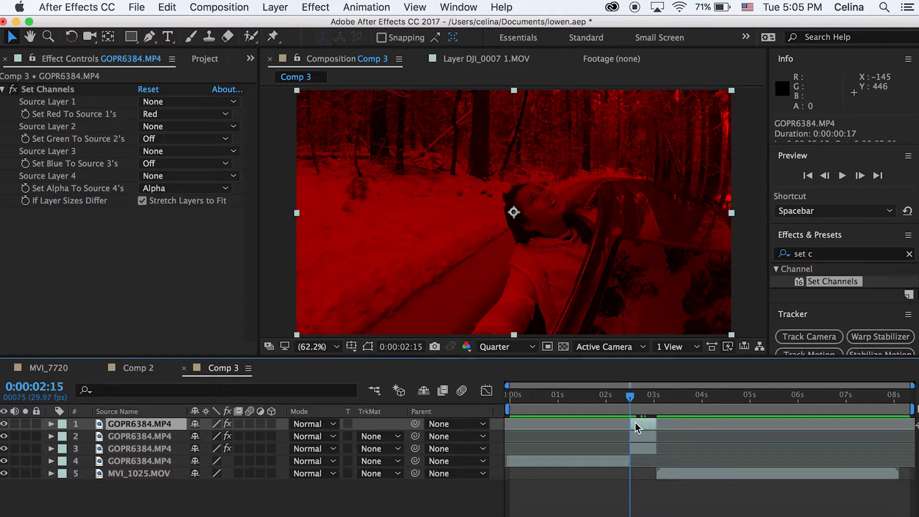
- Switch the red, green and blue channel layers 1–3 to Screen blending mode
click(314, 424)
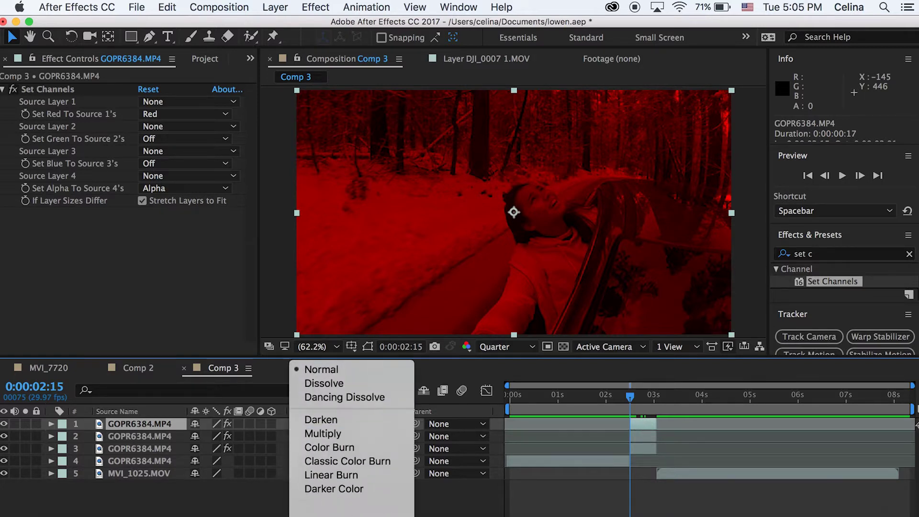
scroll(335, 479, down, 3)
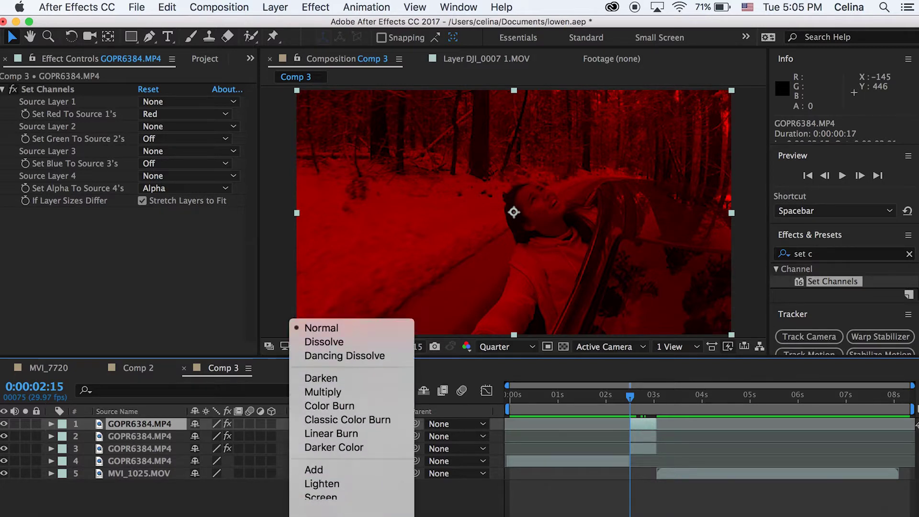
click(316, 452)
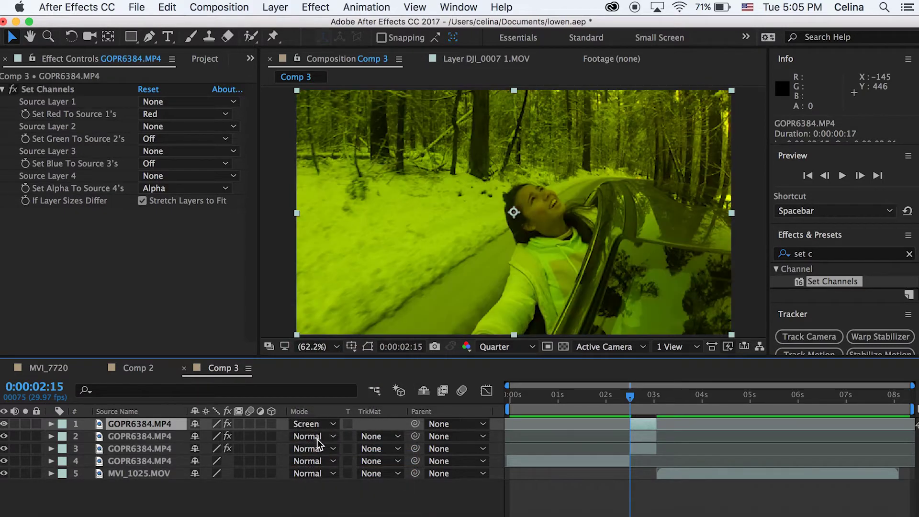
click(311, 448)
scroll(324, 479, down, 2)
scroll(324, 479, down, 3)
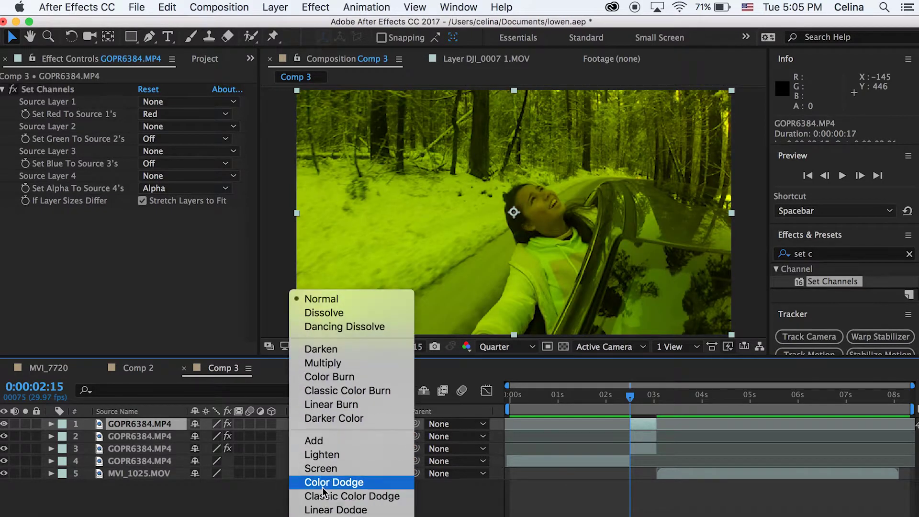
click(317, 470)
click(311, 461)
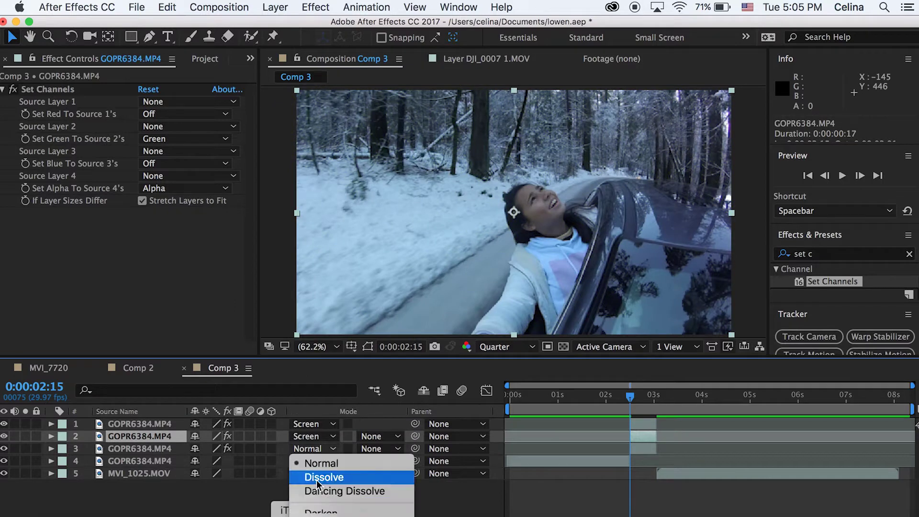
scroll(321, 479, down, 3)
click(329, 412)
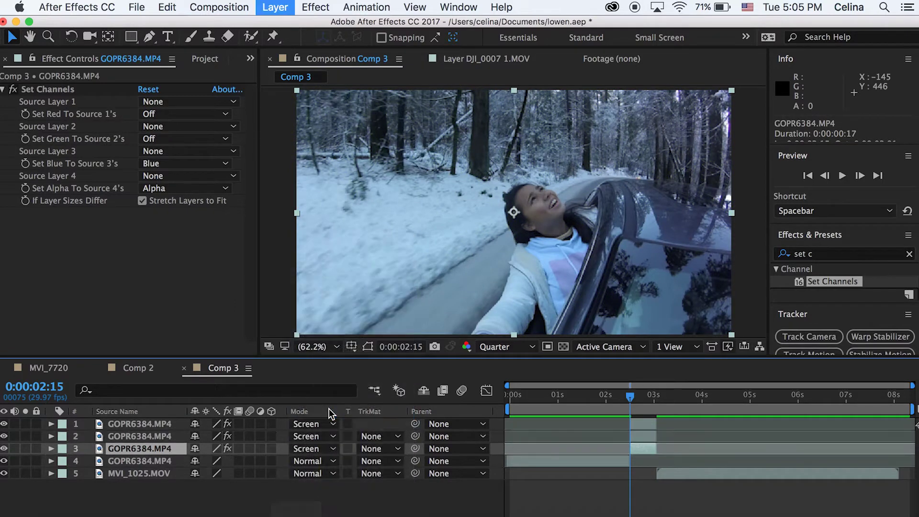
click(125, 423)
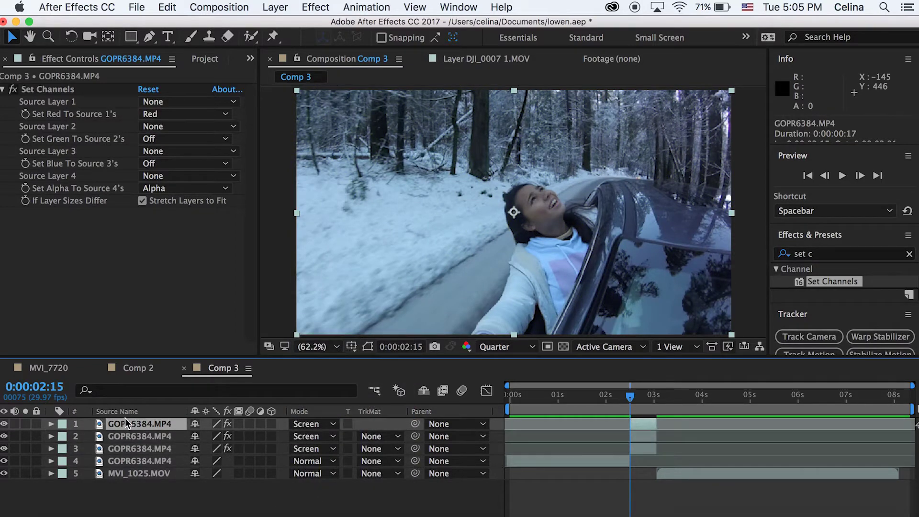
- Scale the red, green and blue copies to 113%, 108% and 104%
key(s)
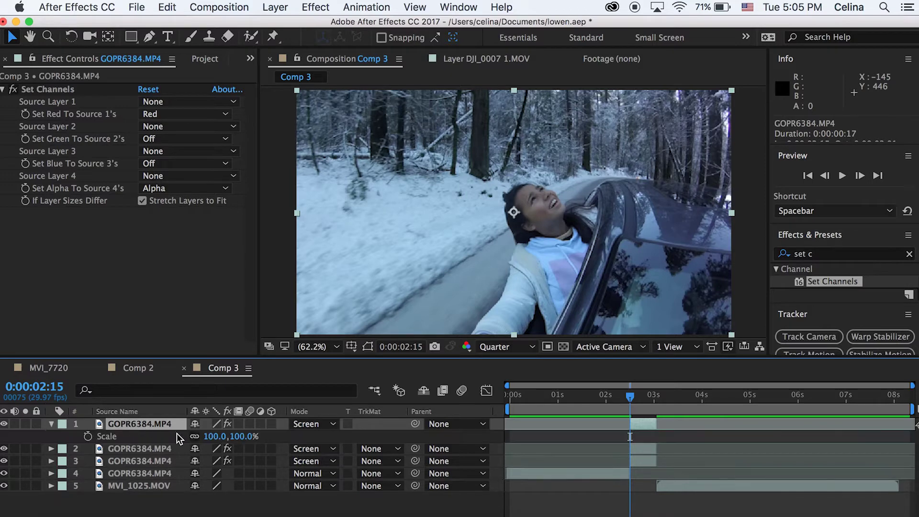
drag(215, 436, 218, 437)
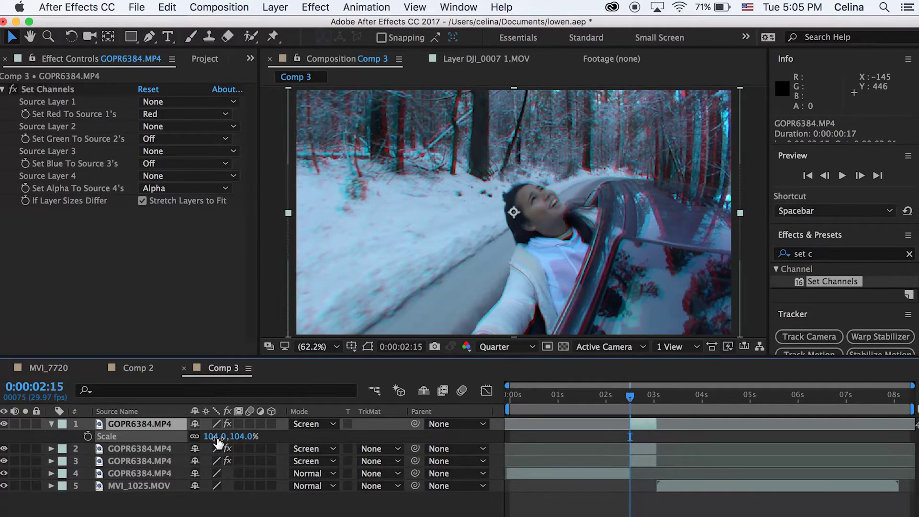
click(166, 453)
key(s)
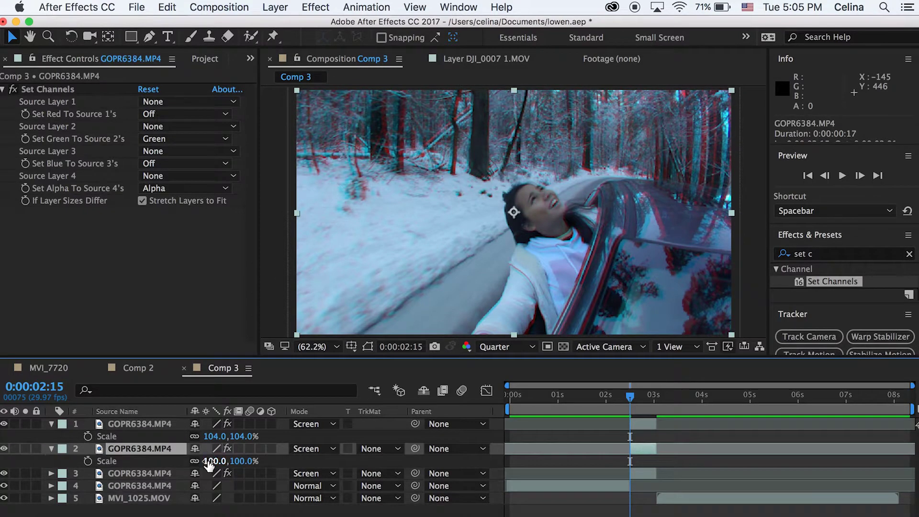
drag(211, 461, 218, 484)
click(157, 473)
key(s)
drag(218, 485, 219, 484)
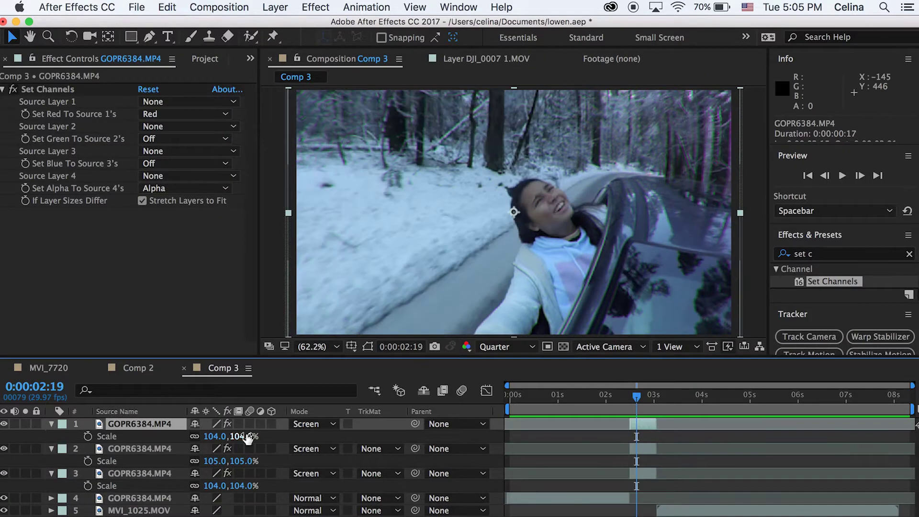
drag(245, 435, 250, 434)
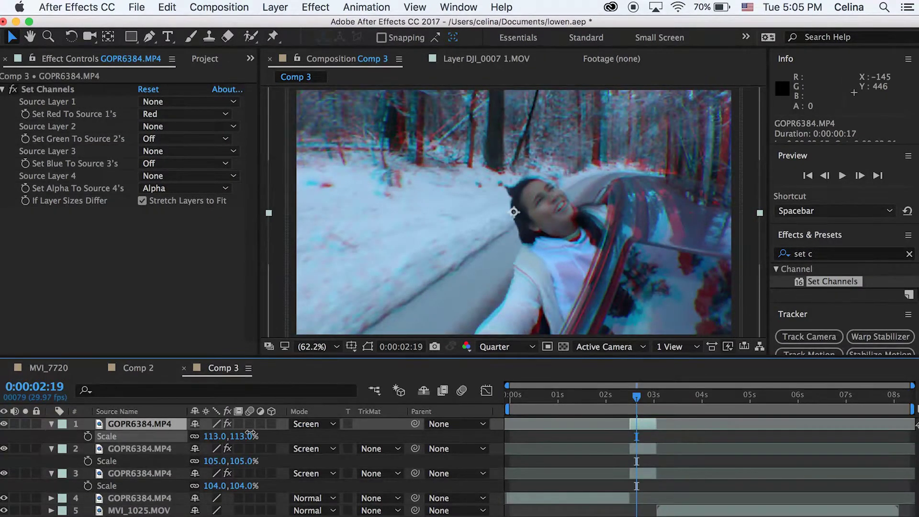
drag(218, 461, 208, 457)
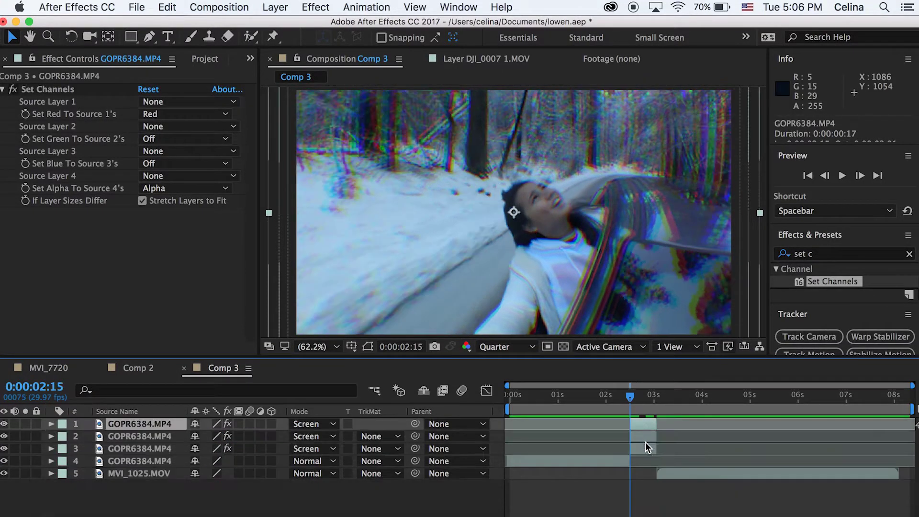
- Start Position keyframes on all three channel layers and shift them right at 0:00:02:17
shift+click(645, 443)
key(p)
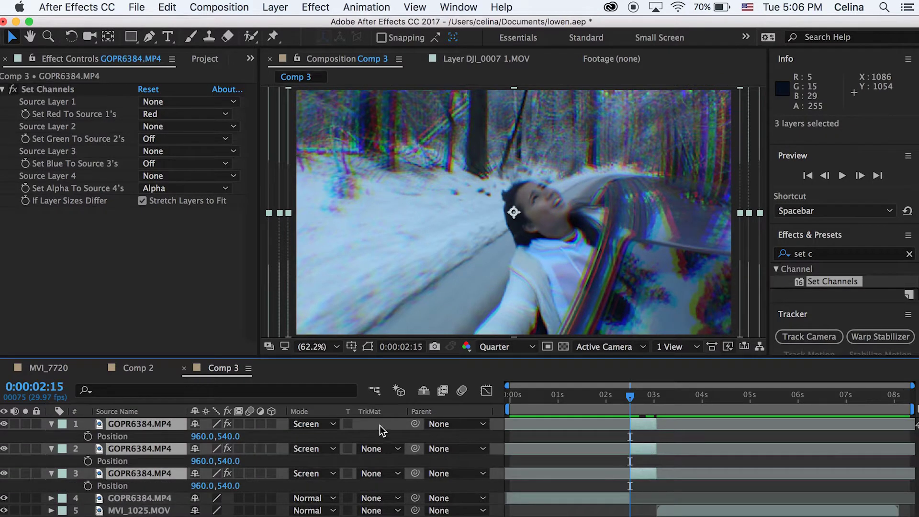
click(88, 436)
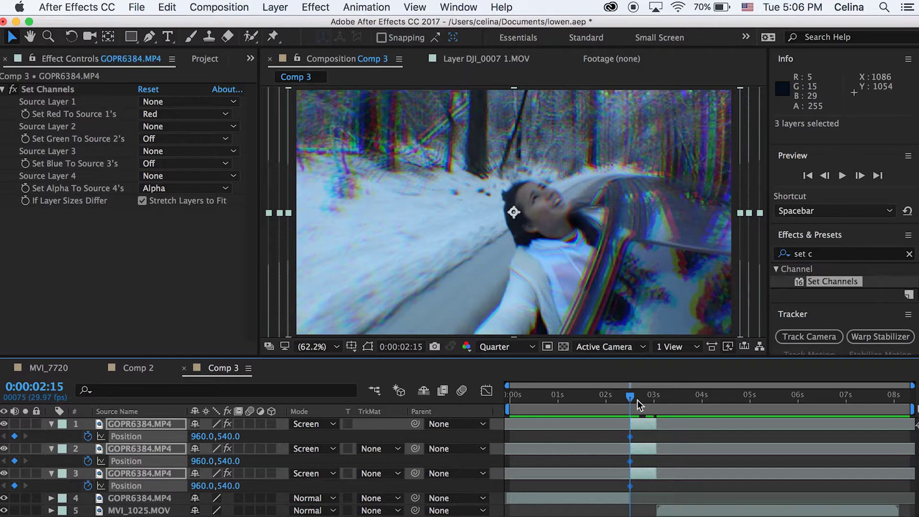
key(equal)
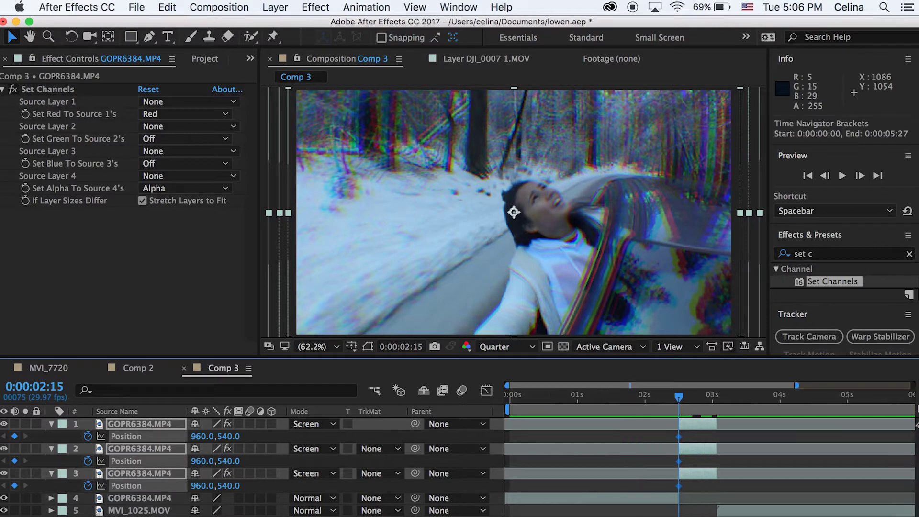
key(equal)
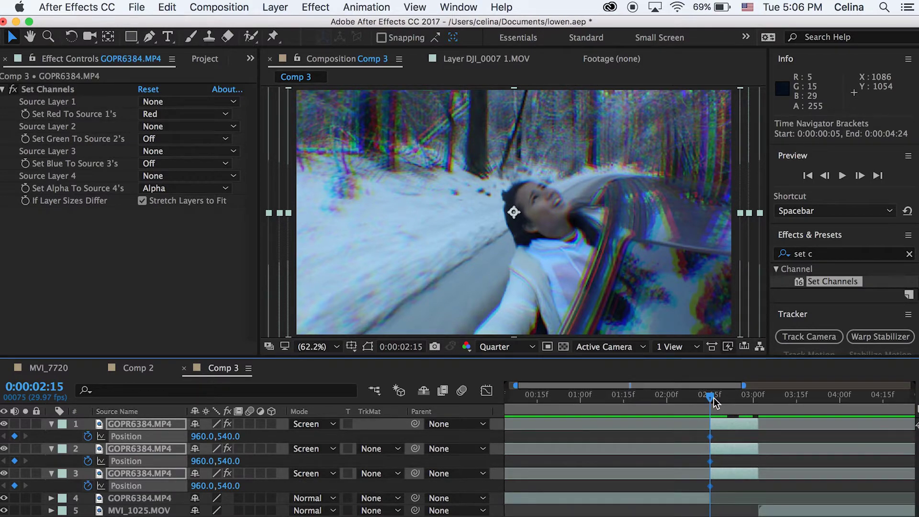
drag(714, 398, 718, 398)
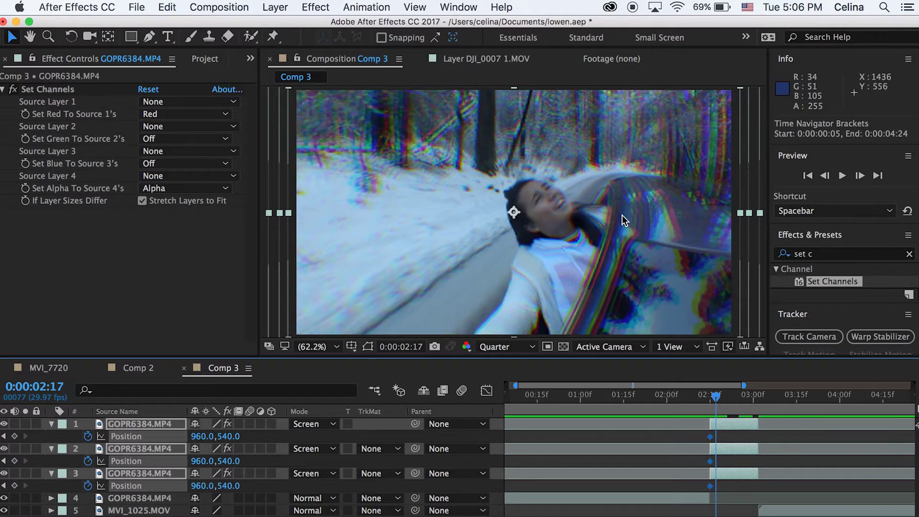
drag(552, 199, 588, 199)
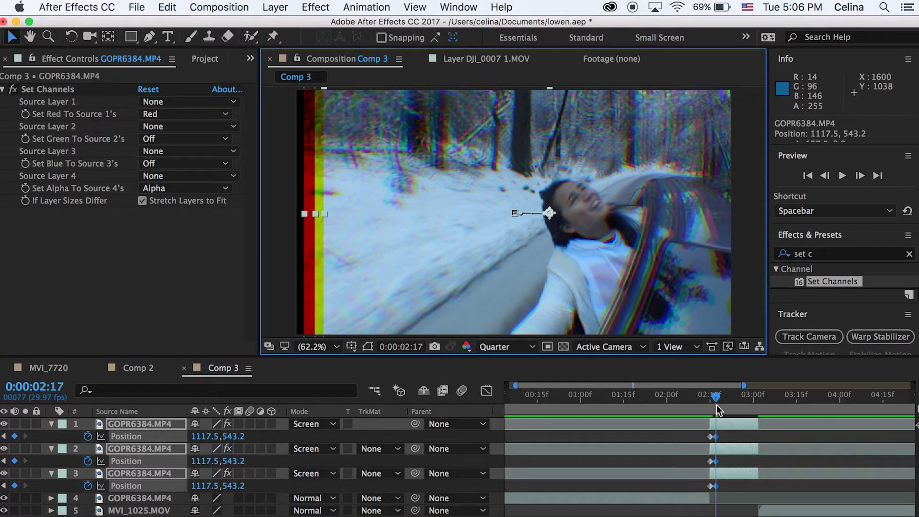
- Key erratic jumps from 0:00:02:18 to 0:00:02:20: left-up, up-right, then down
drag(716, 401, 718, 401)
drag(622, 265, 599, 271)
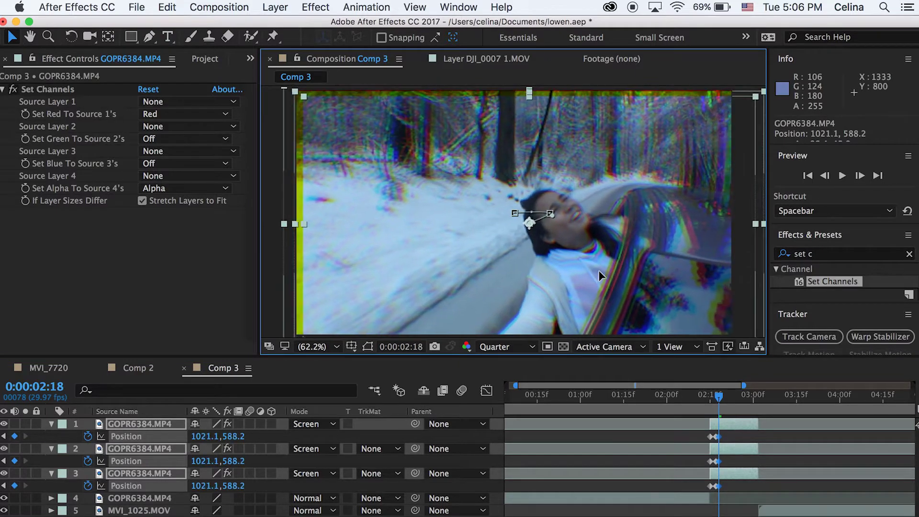
drag(719, 401, 723, 406)
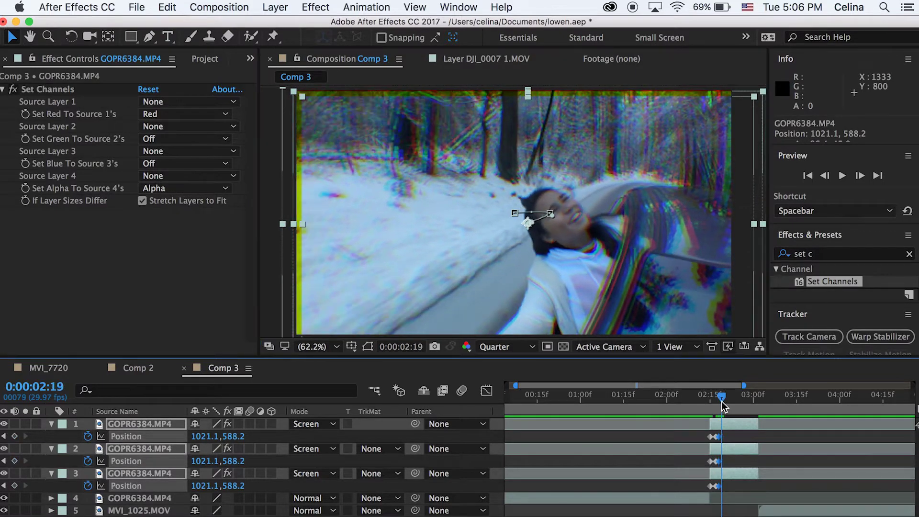
drag(565, 239, 485, 213)
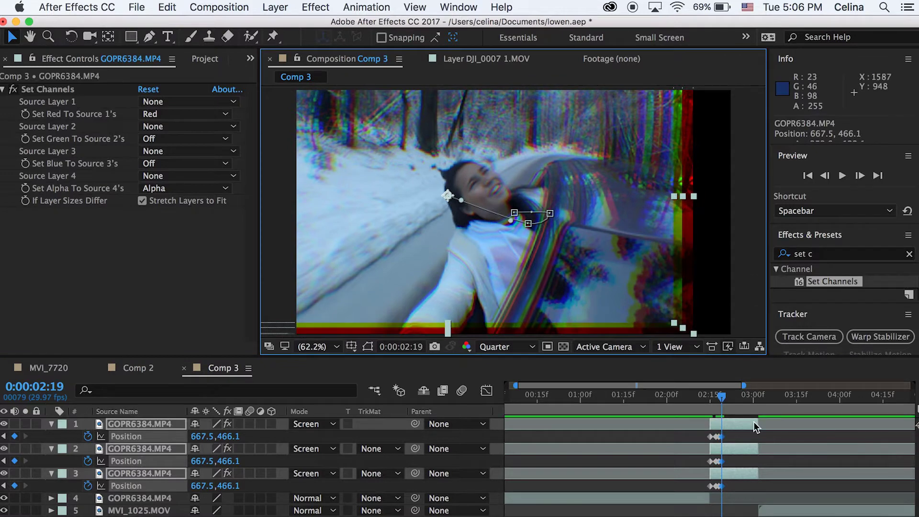
drag(718, 398, 720, 399)
drag(516, 242, 661, 214)
drag(725, 397, 729, 396)
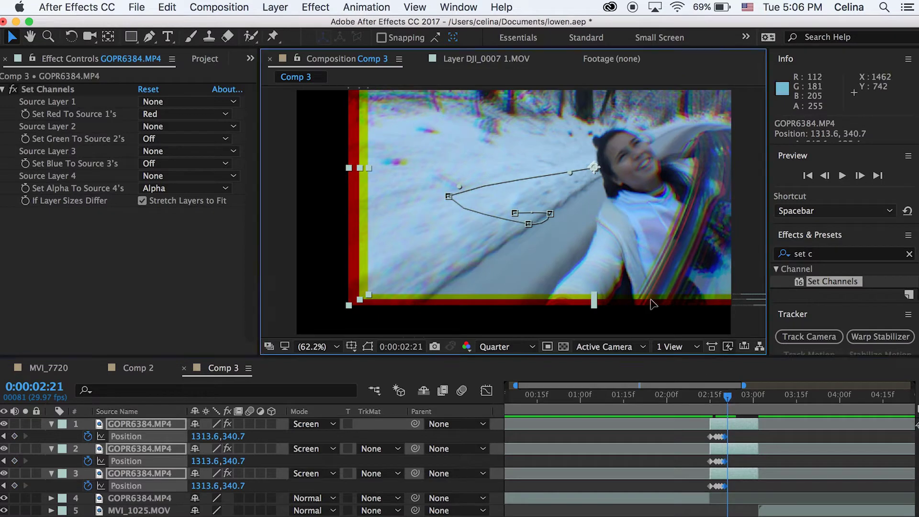
drag(613, 225, 621, 332)
- Key jumps at 0:00:02:23 and 0:00:02:26, ending far off bottom-right at 0:00:02:29
drag(730, 399, 732, 397)
drag(524, 265, 367, 289)
drag(732, 396, 741, 405)
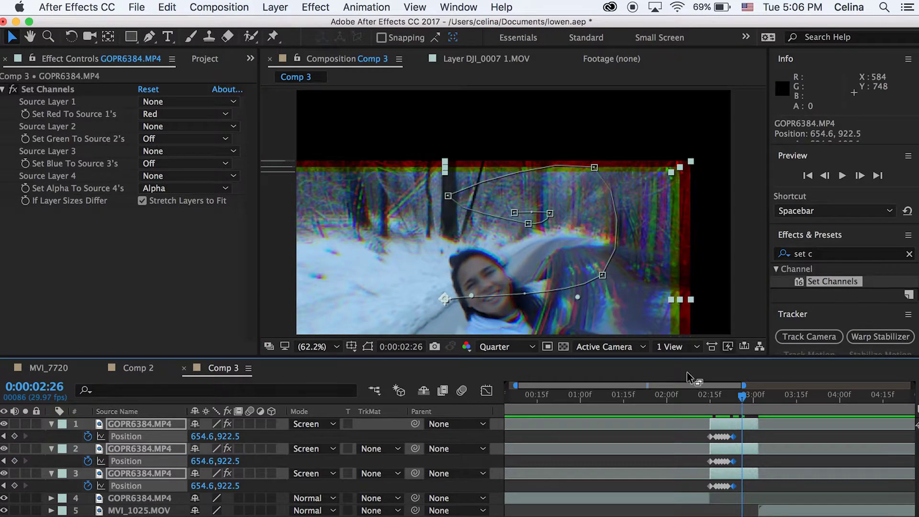
drag(572, 320, 562, 224)
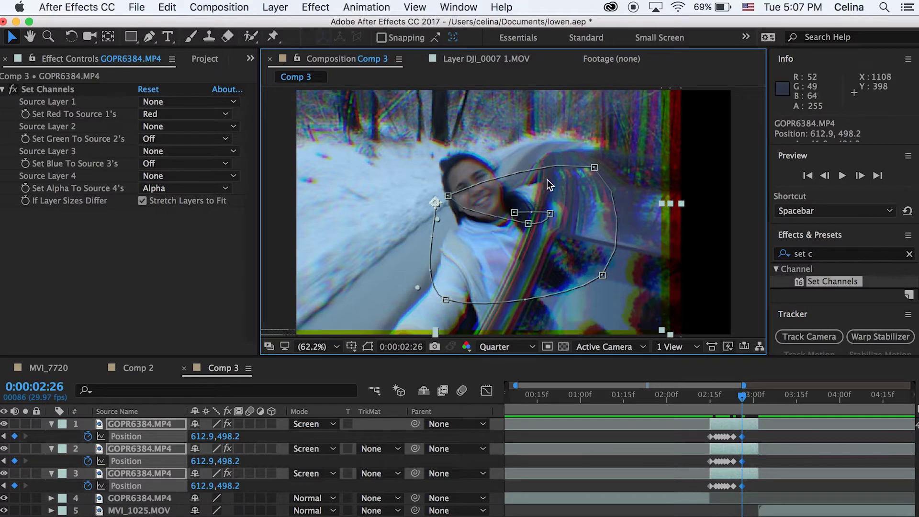
drag(742, 410, 750, 415)
drag(452, 180, 728, 347)
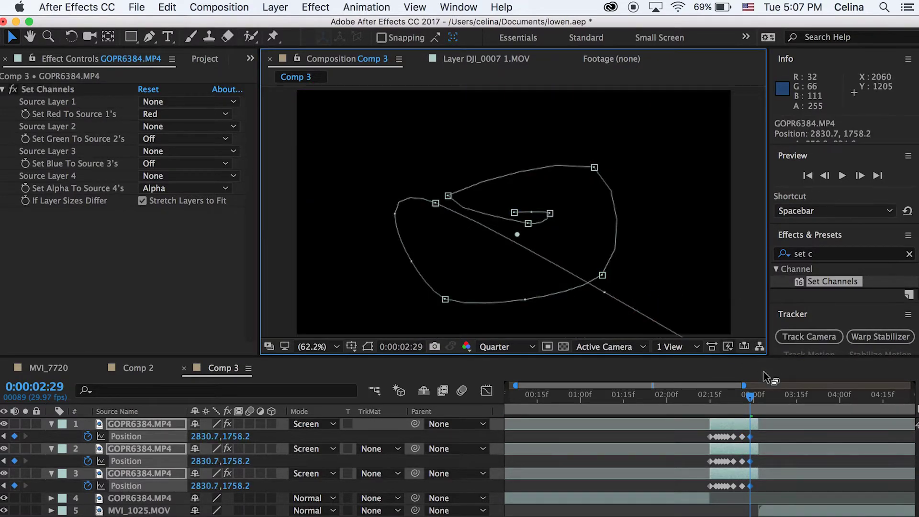
click(690, 395)
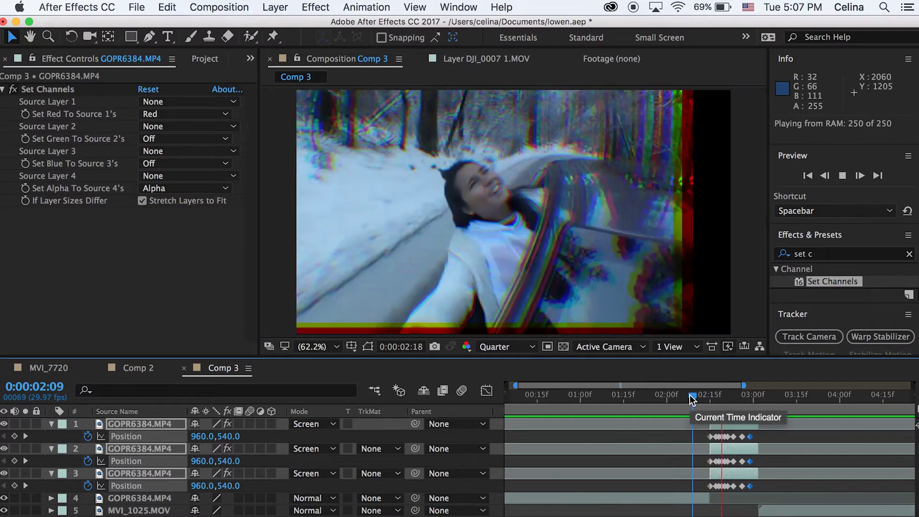
- Slide MVI_1025.MOV 11 frames earlier, preview the glitch, and reselect the three channel layers
drag(690, 395, 702, 399)
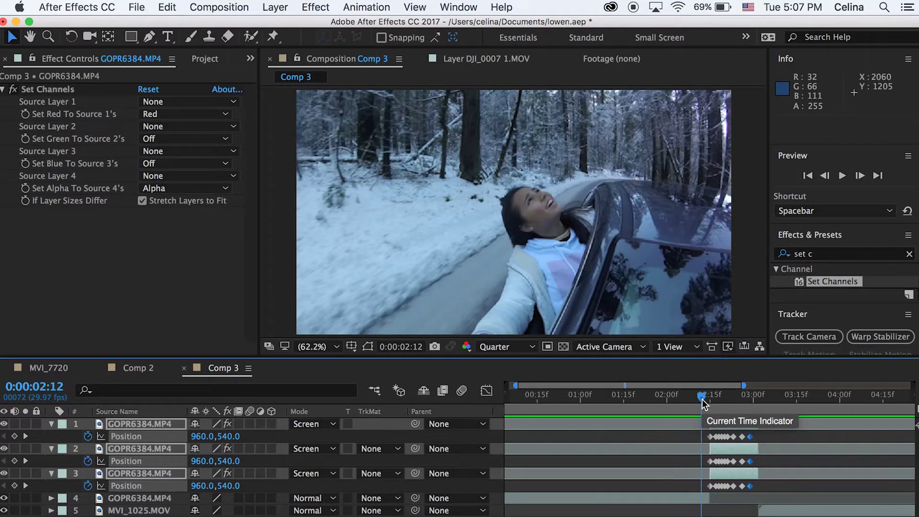
click(785, 512)
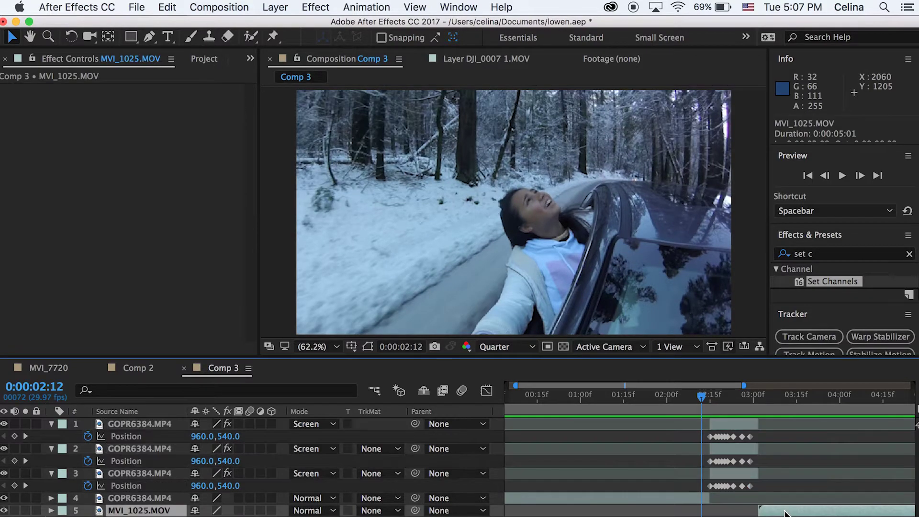
drag(785, 515, 750, 513)
key(space)
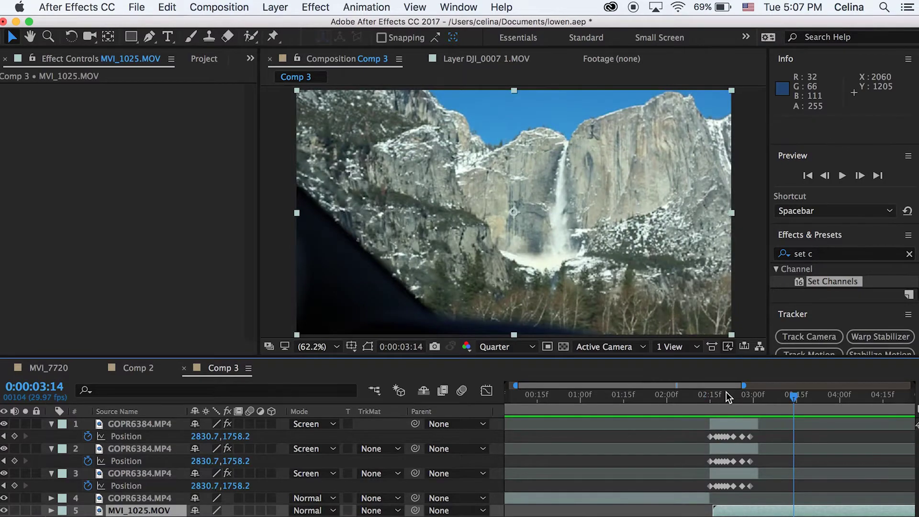
click(694, 405)
drag(694, 404, 731, 406)
click(728, 426)
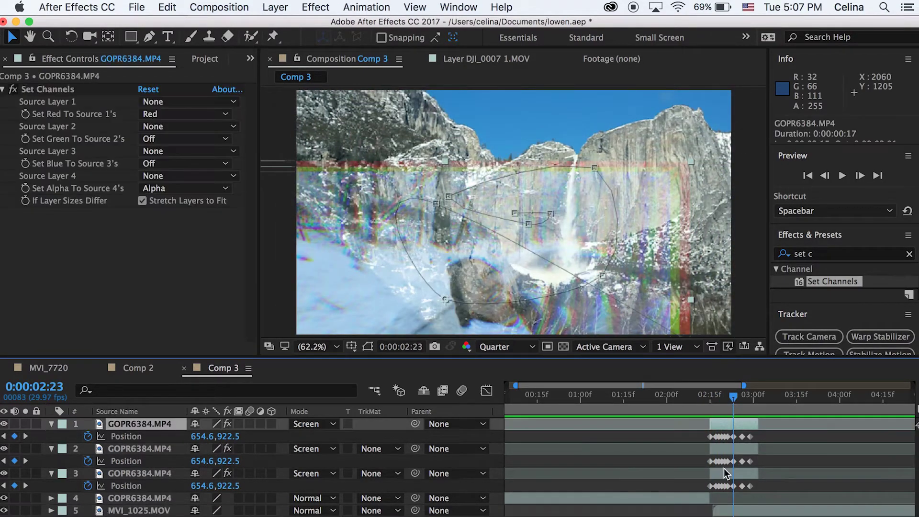
shift+click(727, 474)
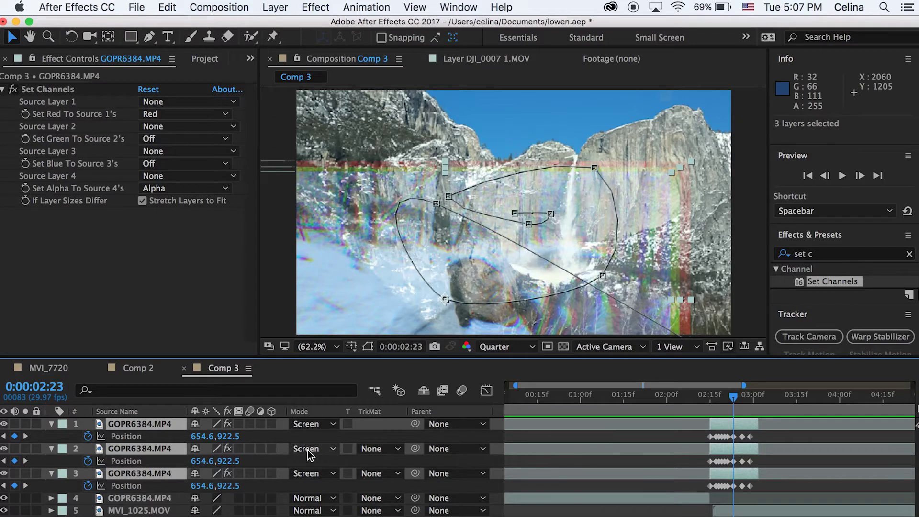
- Enable motion blur on the channel layers, step through the glitch, and collapse their properties
click(249, 424)
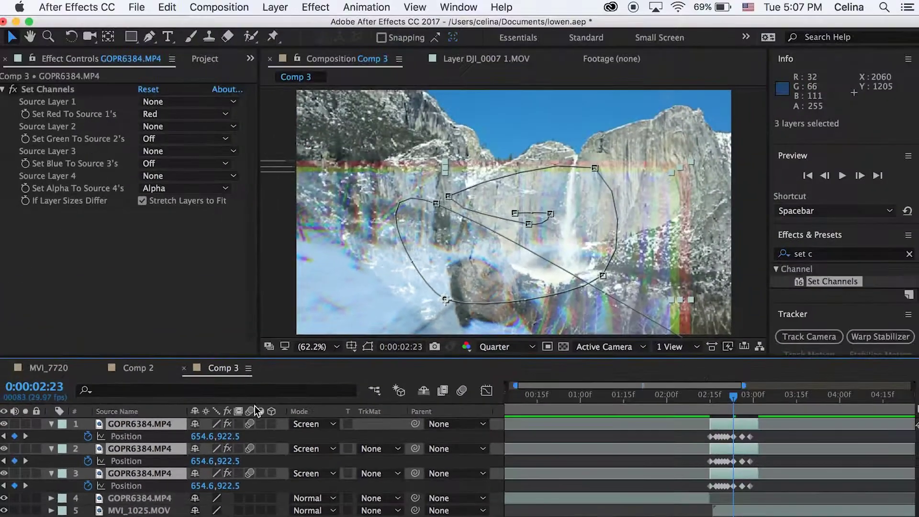
key(Page_Up)
key(Page_Up)
key(Page_Up)
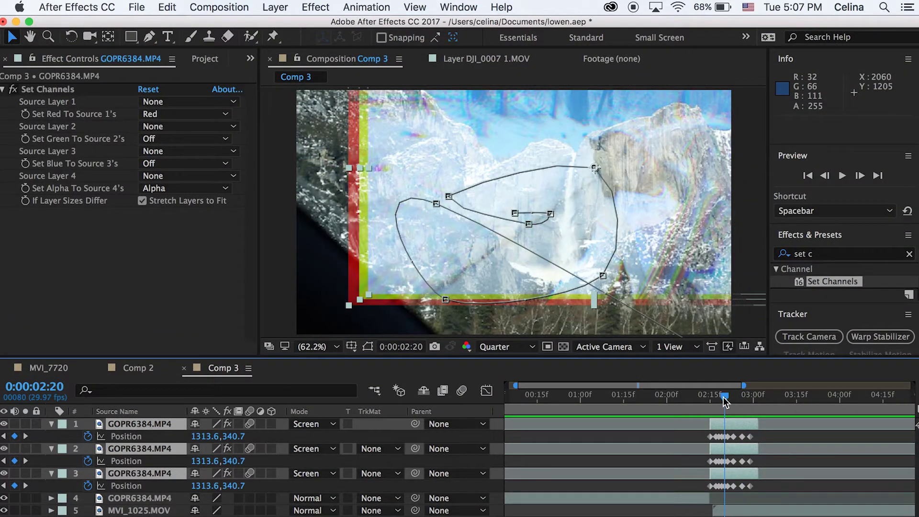
key(Page_Up)
key(Page_Up)
key(Page_Up)
key(Page_Up)
key(Page_Up)
key(Page_Up)
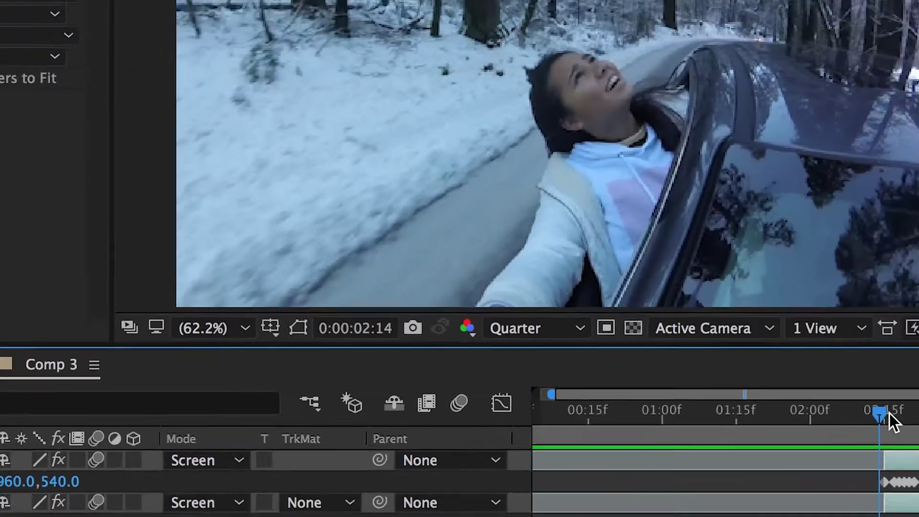
key(Page_Down)
key(Page_Down)
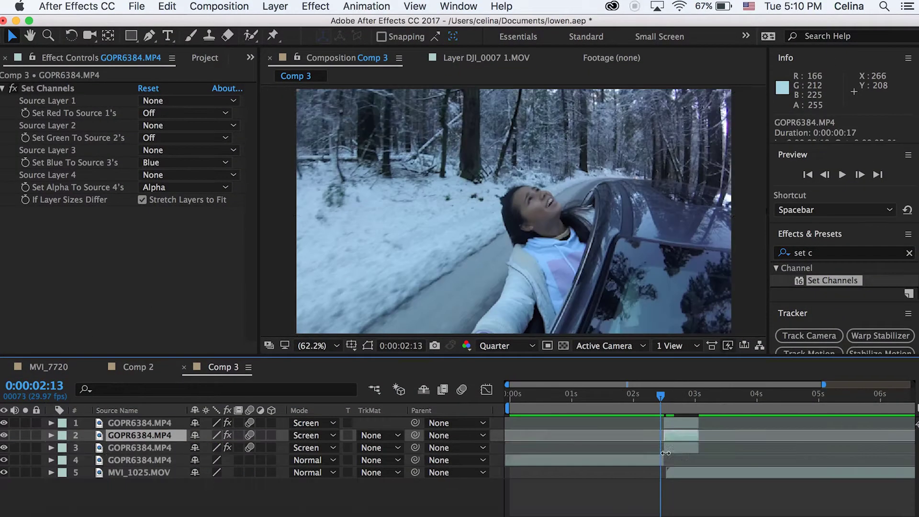
click(646, 459)
click(672, 435)
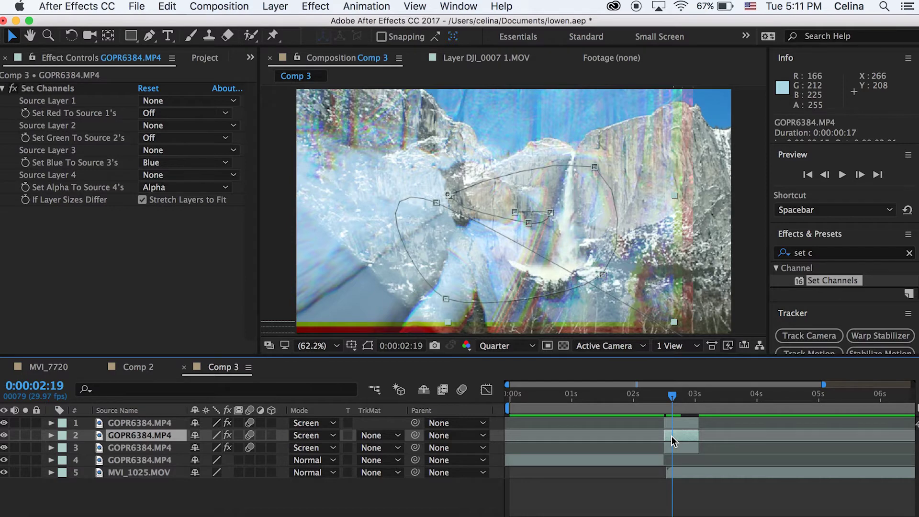
- Scale the split copies to 113% (layer 1), 104% (layer 2) and 221% (layer 3), then preview
key(s)
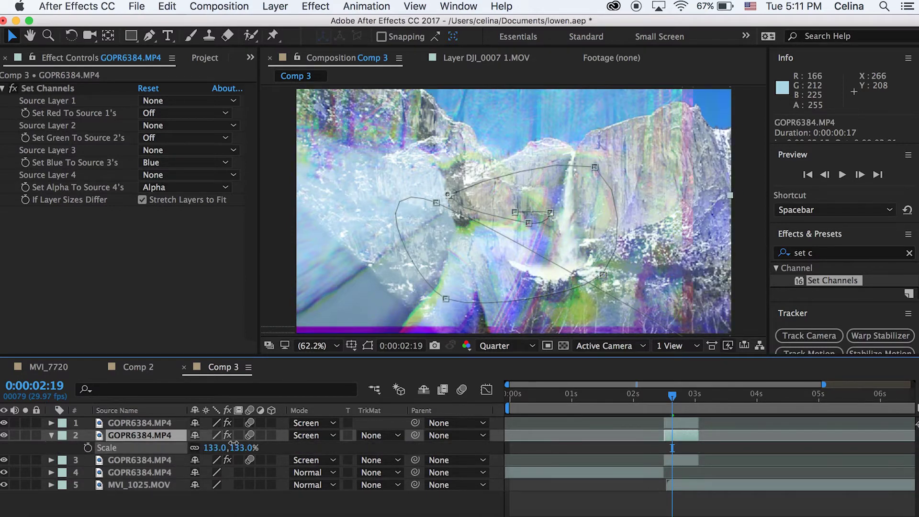
drag(233, 448, 156, 464)
click(153, 423)
key(s)
click(146, 472)
key(s)
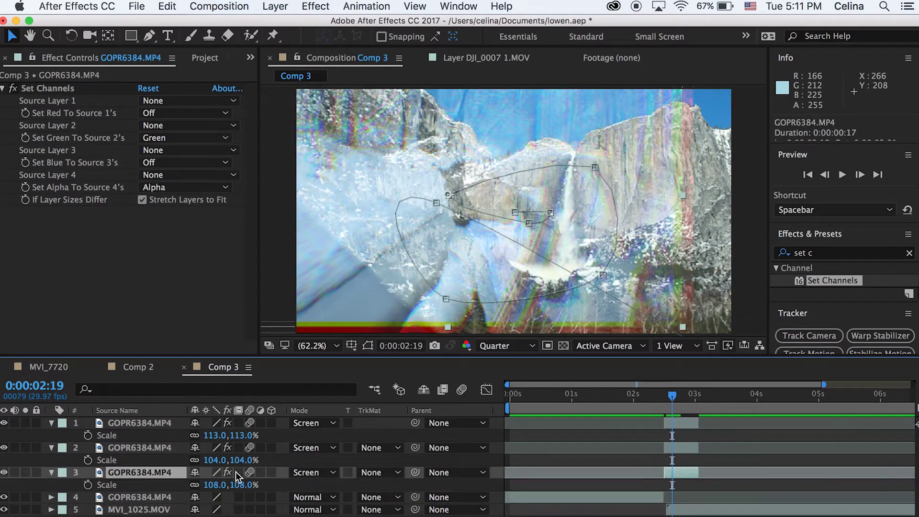
drag(234, 484, 311, 472)
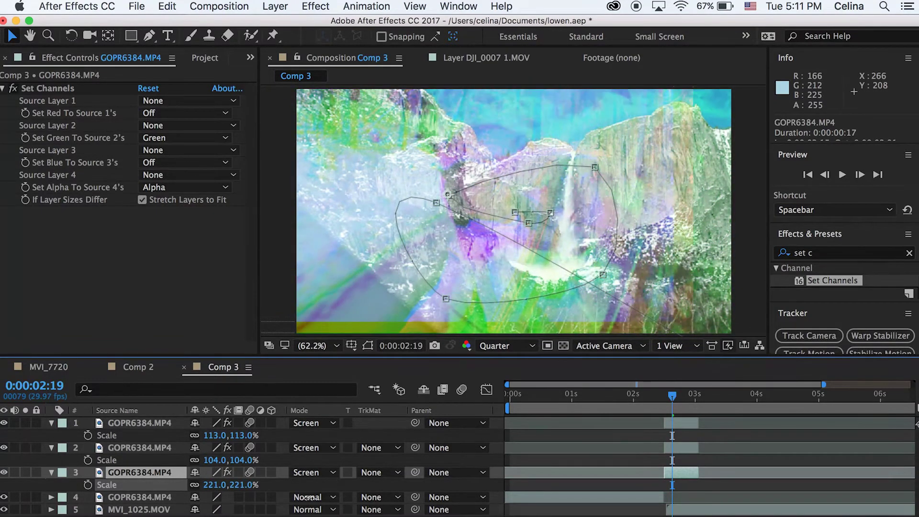
drag(672, 394, 630, 397)
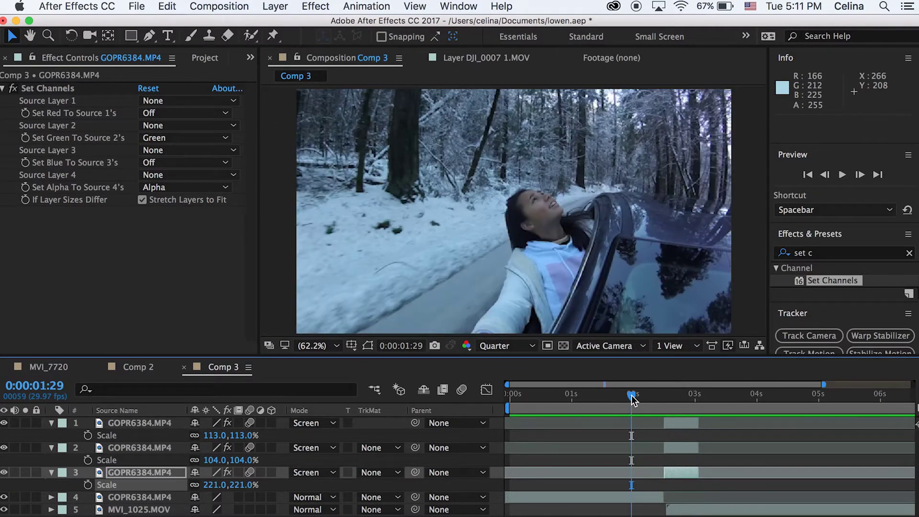
key(space)
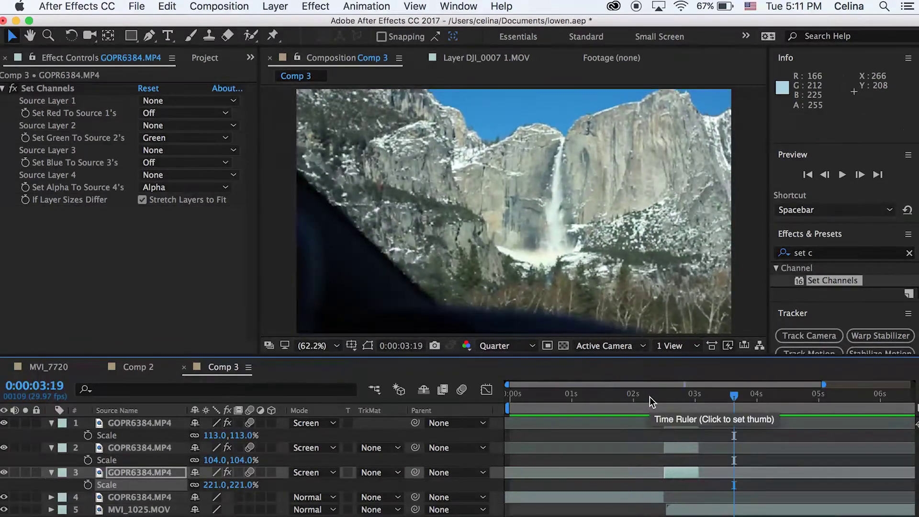
- At 0:00:03:01, push layer 3's Position far toward the lower right
click(693, 396)
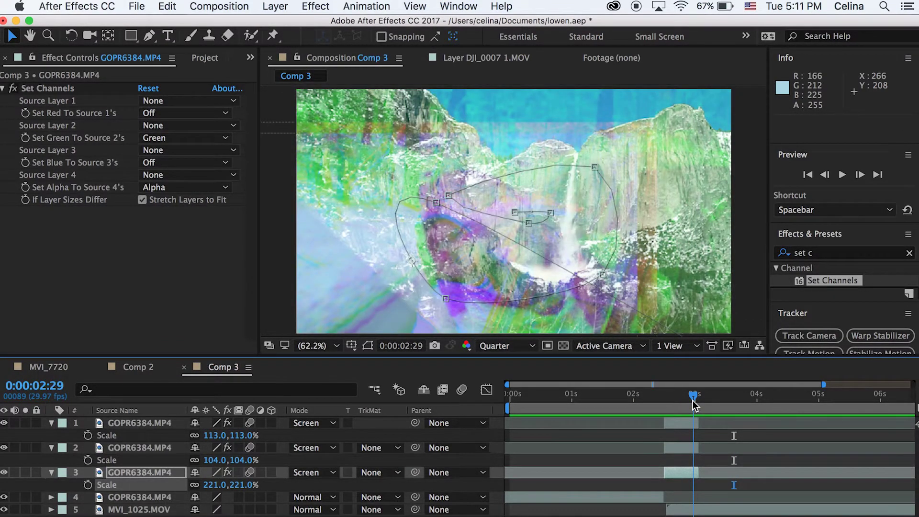
drag(692, 401, 691, 400)
click(142, 471)
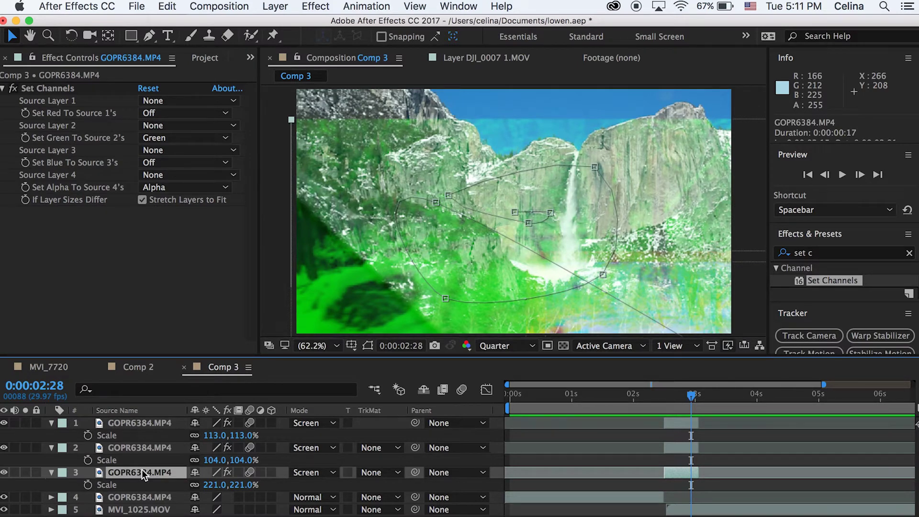
key(p)
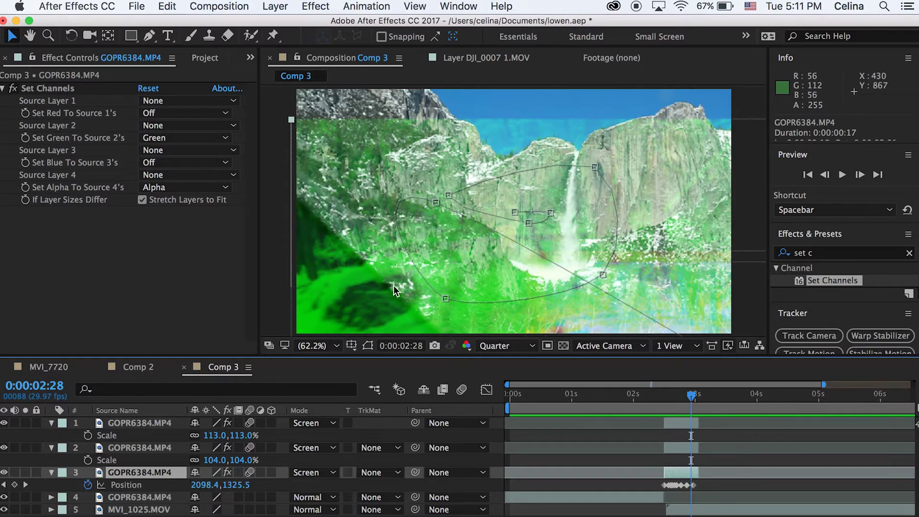
drag(552, 259, 787, 421)
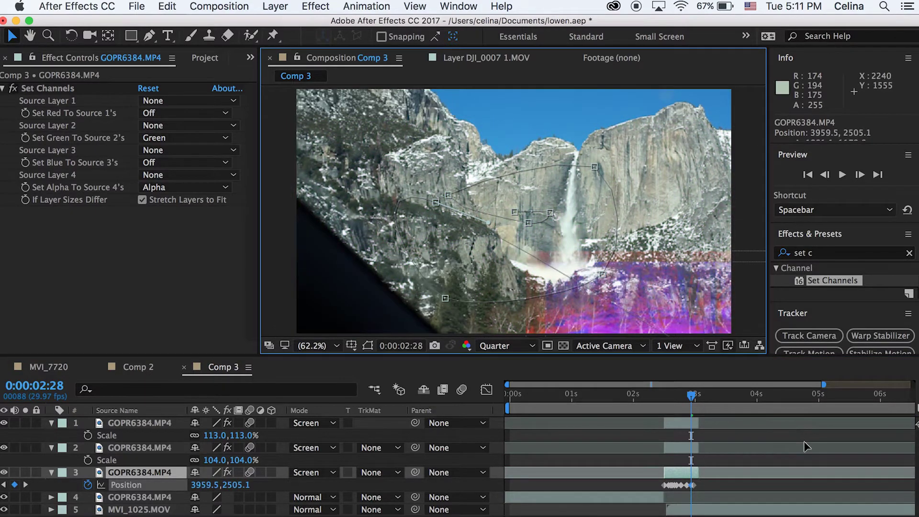
mouse_move(687, 397)
mouse_down()
mouse_move(678, 401)
mouse_move(696, 408)
mouse_up()
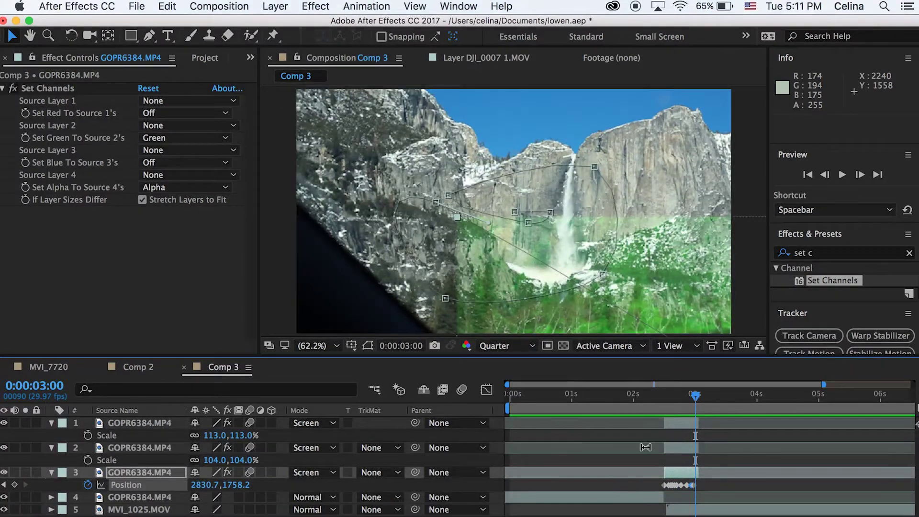
- Move layer 3's 28f Position keyframe to 0:00:03:01, remove the extra 29f key, and preview
key(=)
key(=)
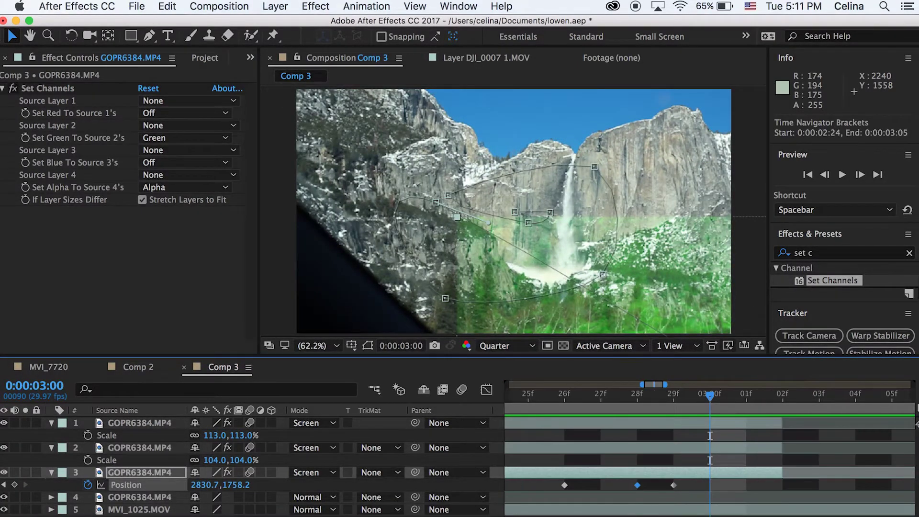
click(644, 487)
click(638, 485)
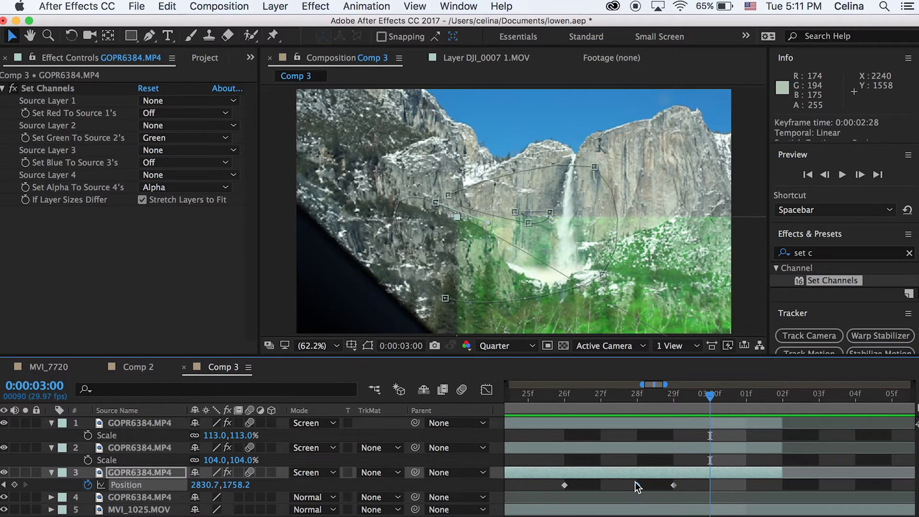
drag(637, 484, 745, 484)
click(668, 398)
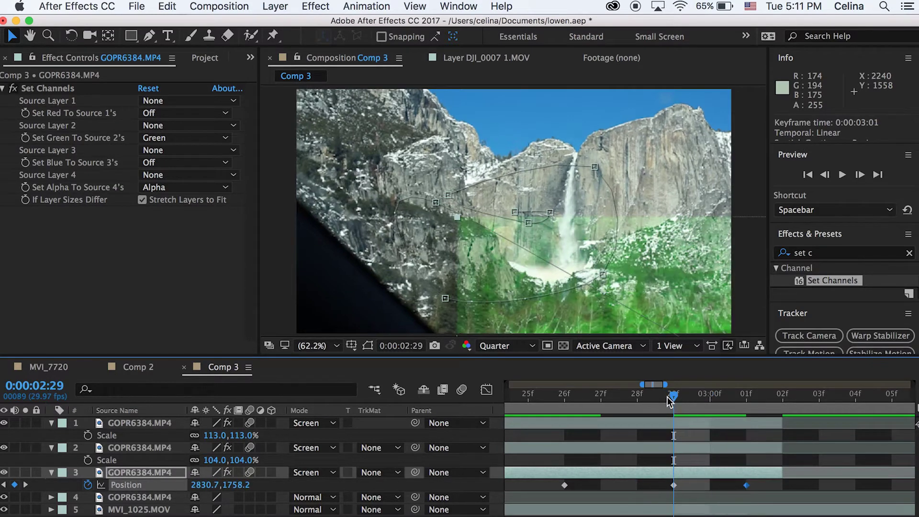
drag(677, 484, 656, 484)
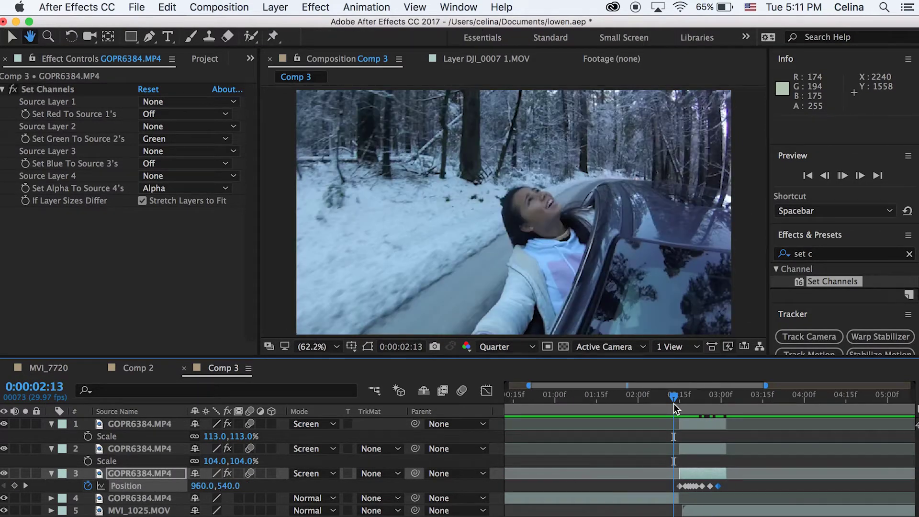
key(space)
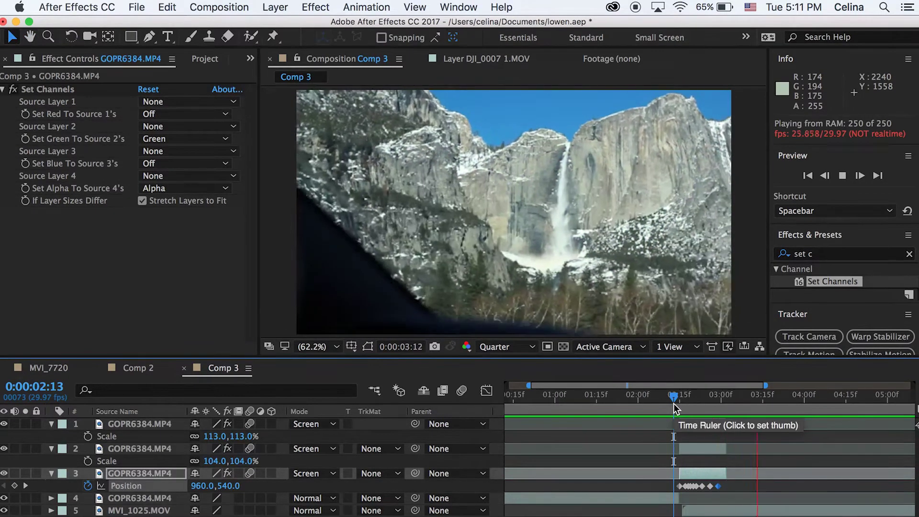
drag(674, 403, 643, 421)
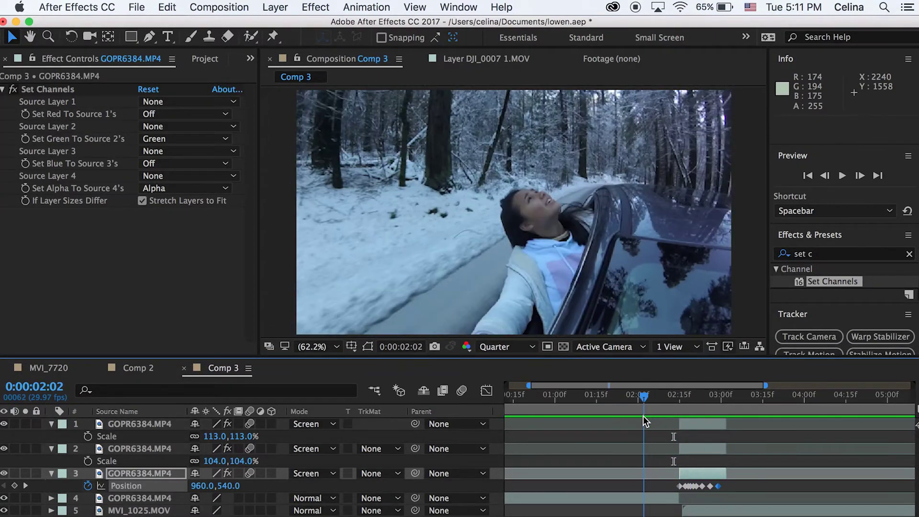
- Stop playback at 0:00:02:24, select split layers 1–3, then deselect them
click(700, 423)
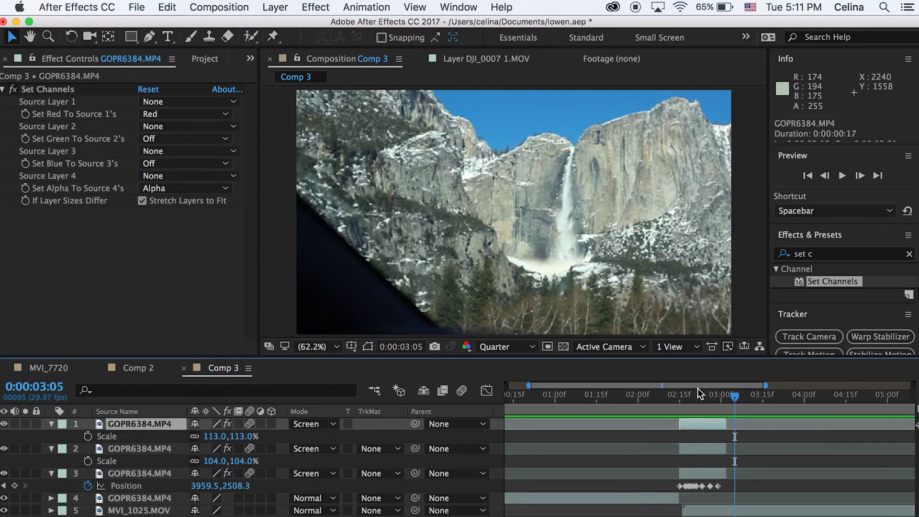
drag(697, 388, 690, 390)
click(716, 402)
shift+click(714, 474)
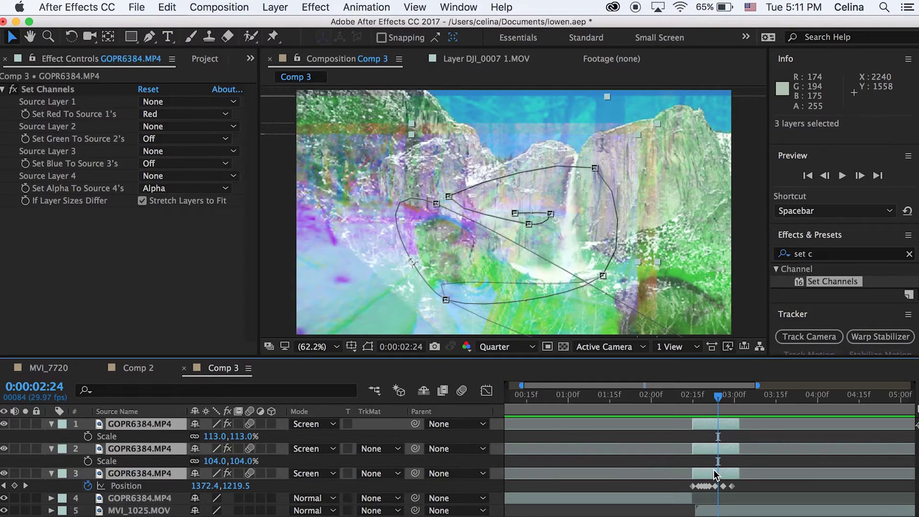
click(484, 405)
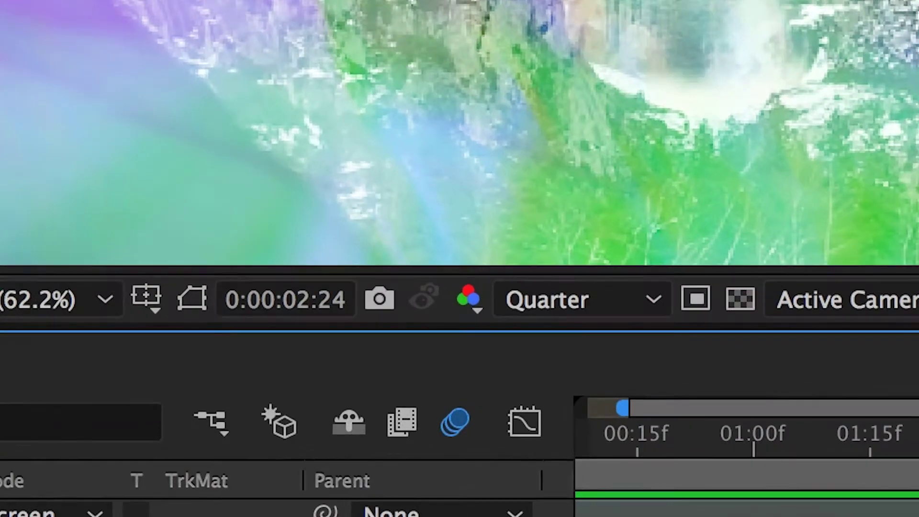
- Preview the glitch transition from around 0:00:02:09, ending at 0:00:02:20
drag(718, 396, 676, 397)
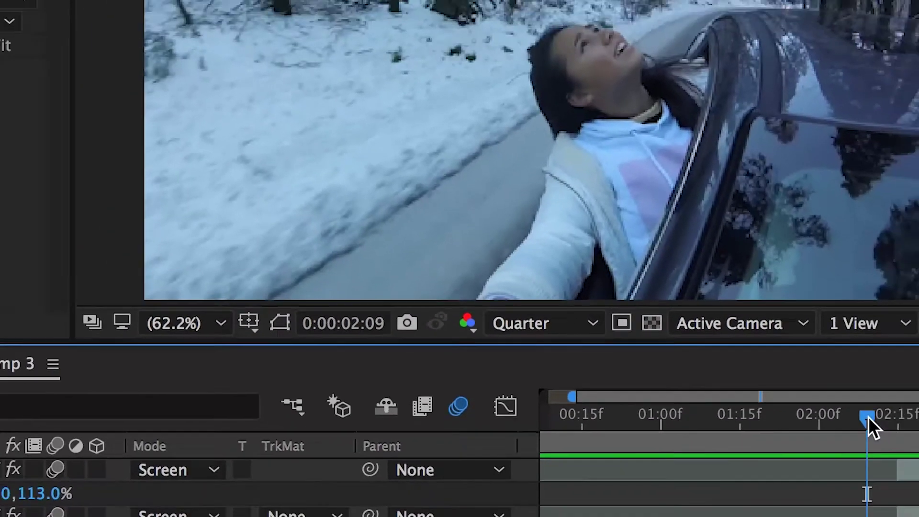
key(space)
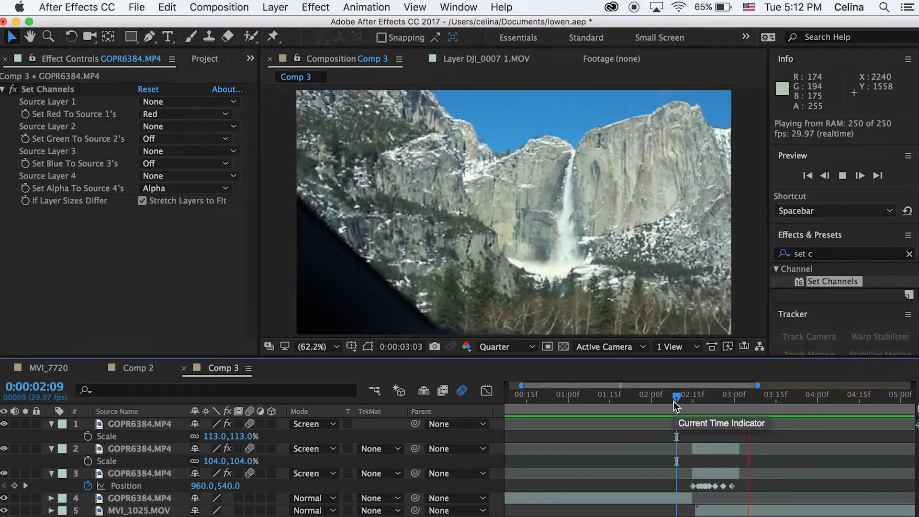
drag(673, 401, 636, 415)
key(space)
key(space)
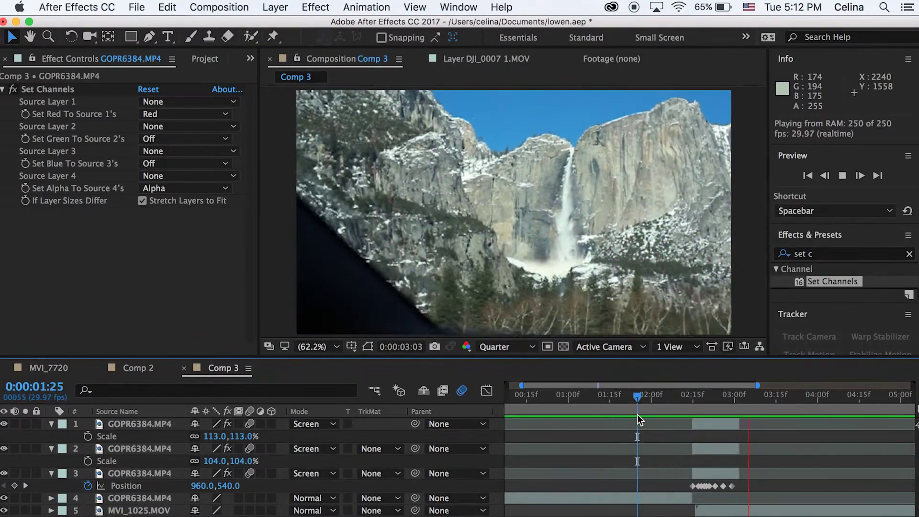
key(space)
drag(746, 405, 706, 404)
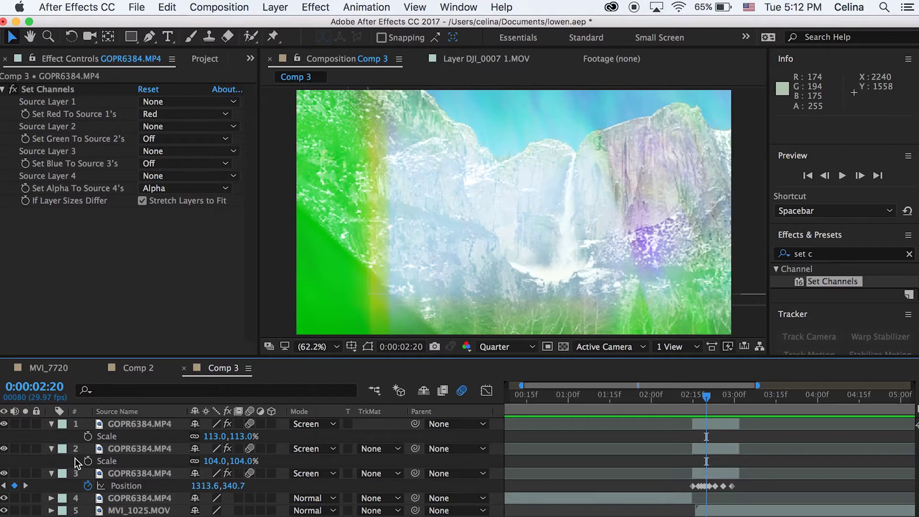
- Collapse the properties of split layers 3, 2 and 1
click(51, 473)
click(51, 448)
click(52, 424)
- Show layer names instead of source names and set the time to 0:00:02:25
click(103, 436)
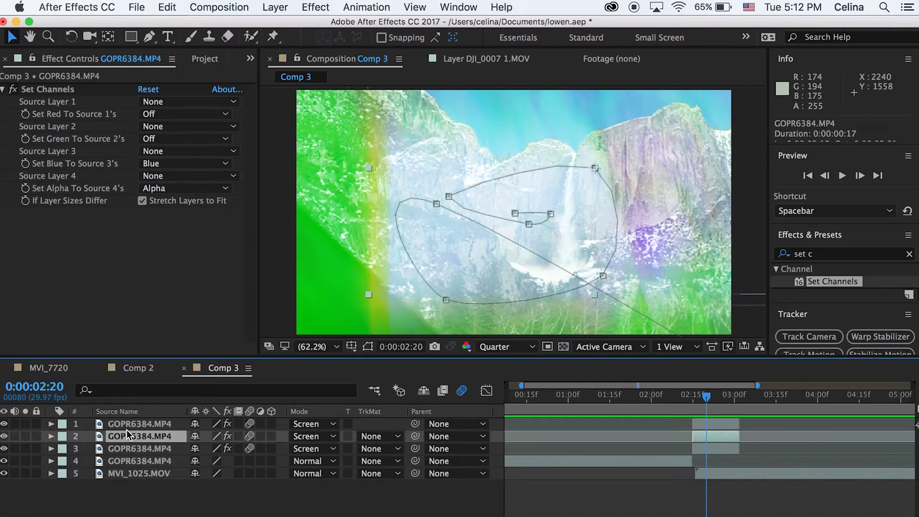
click(133, 413)
click(133, 424)
mouse_move(742, 395)
mouse_down()
mouse_move(725, 423)
mouse_move(713, 394)
mouse_move(725, 401)
mouse_up()
- Split the MVI_1025.MOV waterfall layer at the current time and select the second piece
click(722, 472)
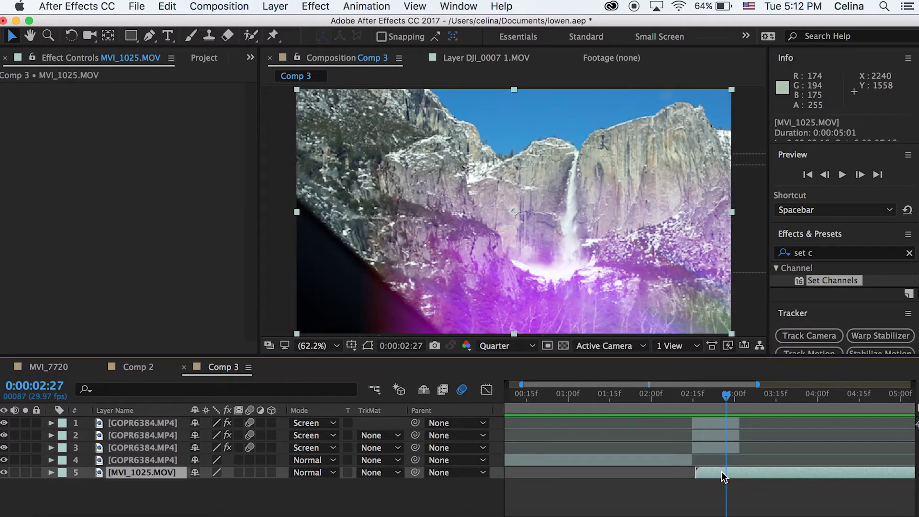
key(super+shift+d)
click(719, 484)
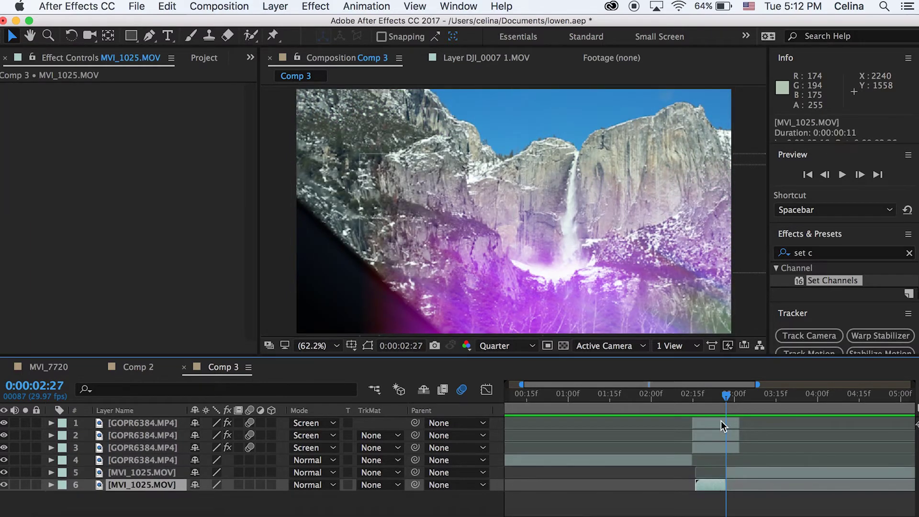
drag(720, 396, 712, 395)
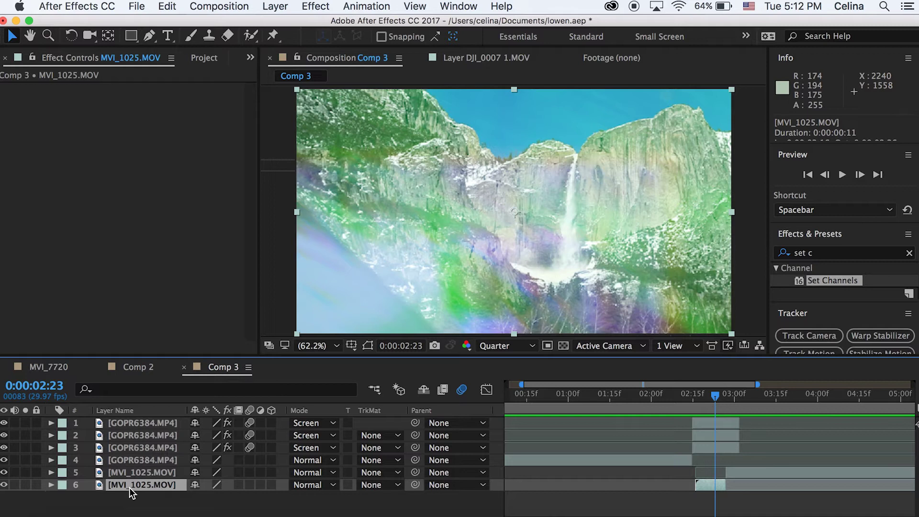
- Add a wiggle(300,20) expression to layer 6's Position and preview the shaking
key(p)
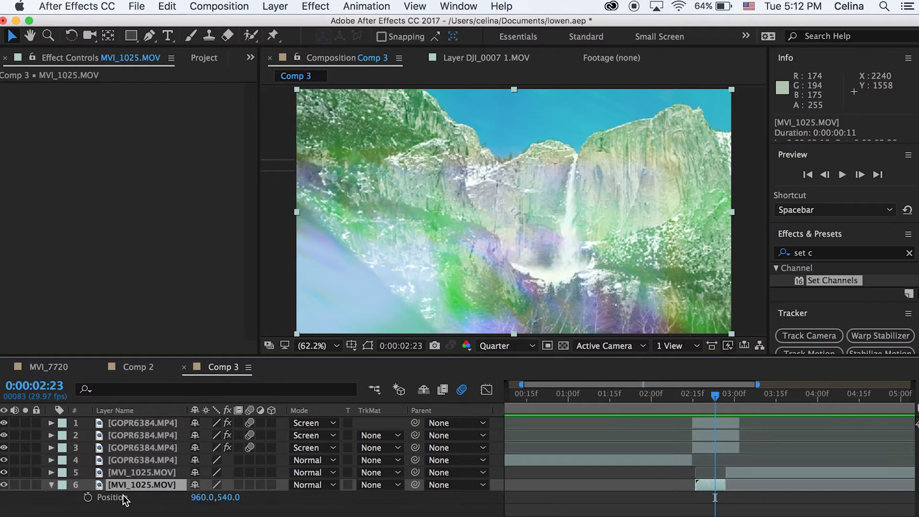
click(124, 498)
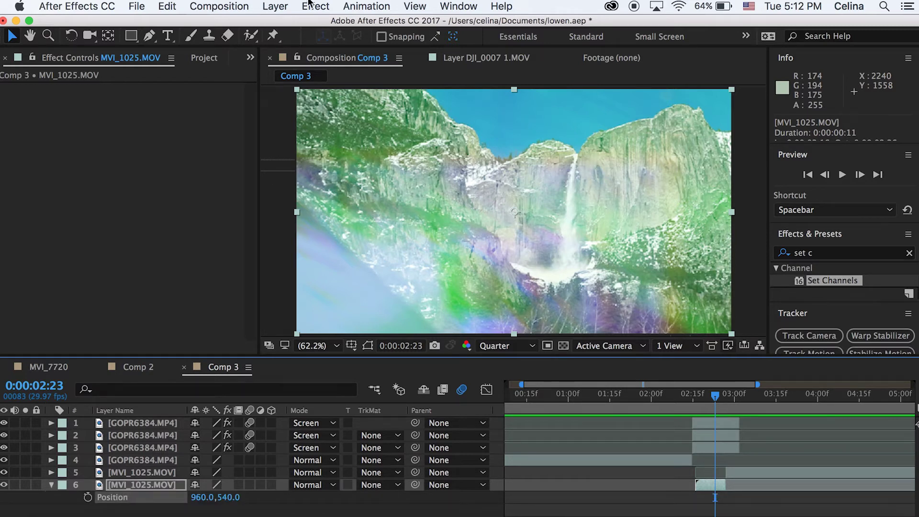
click(367, 6)
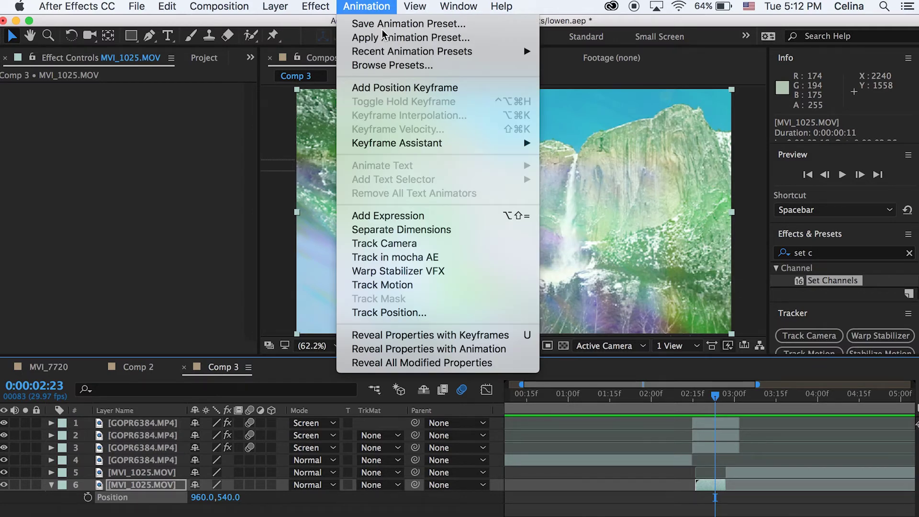
click(388, 216)
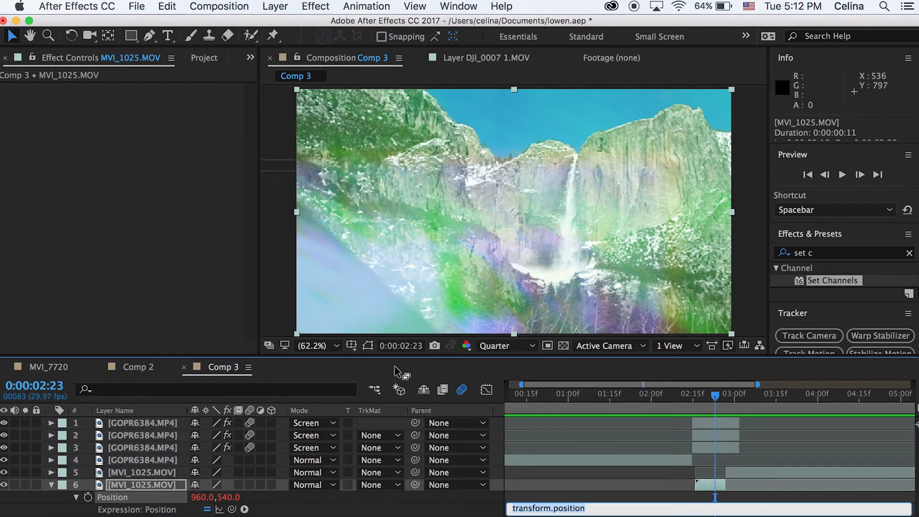
text(wiggle)
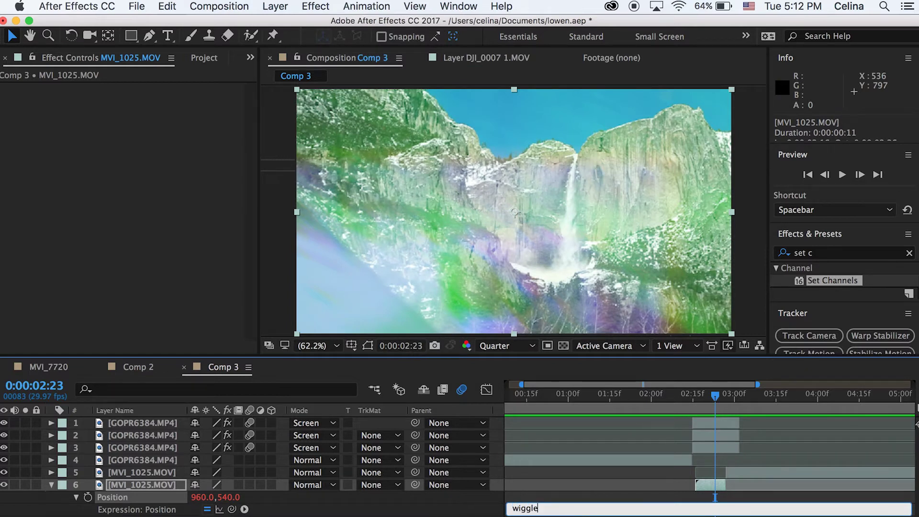
text((300,20))
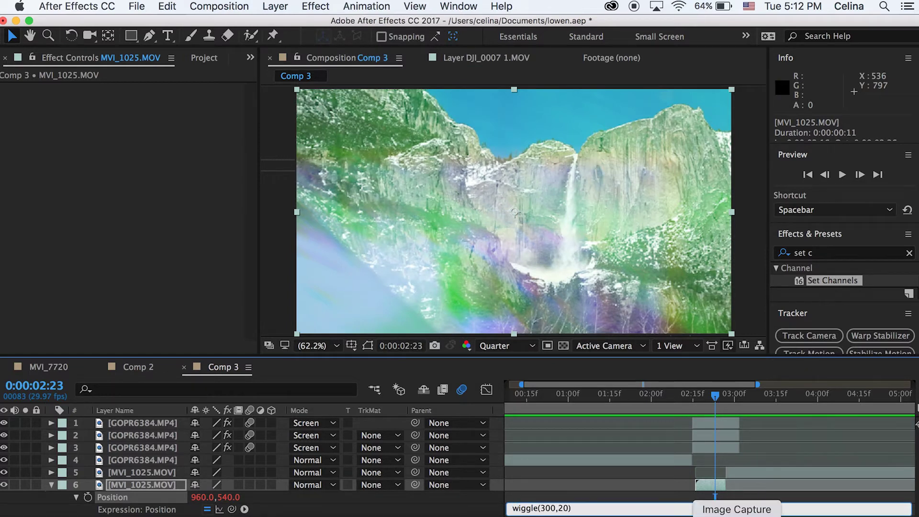
key(KP_Enter)
drag(715, 394, 679, 396)
key(space)
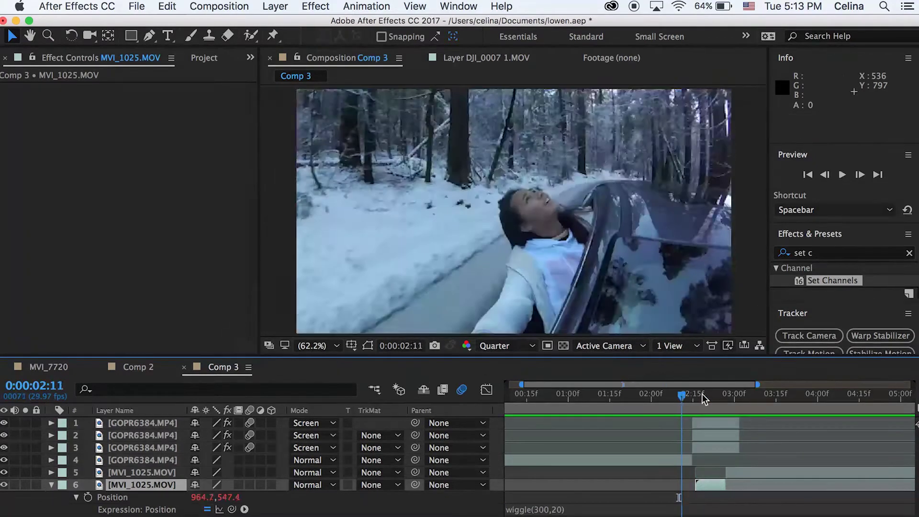
key(space)
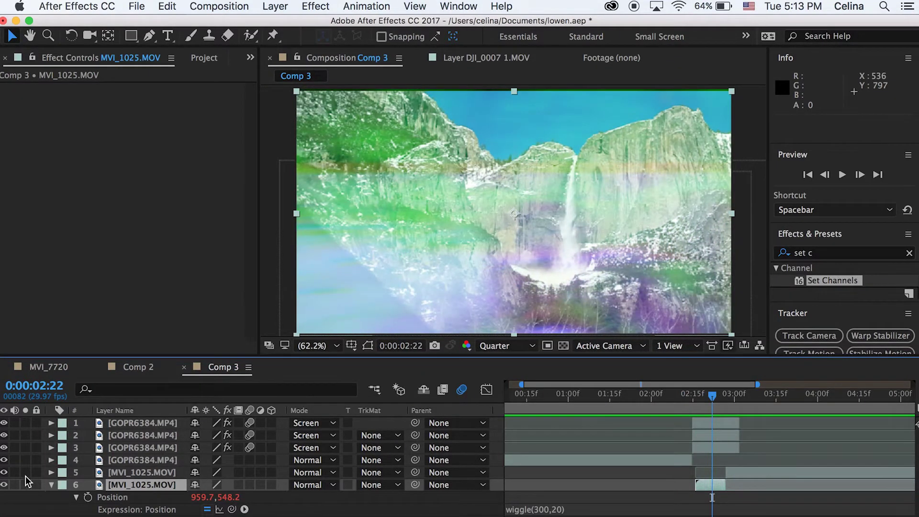
click(51, 484)
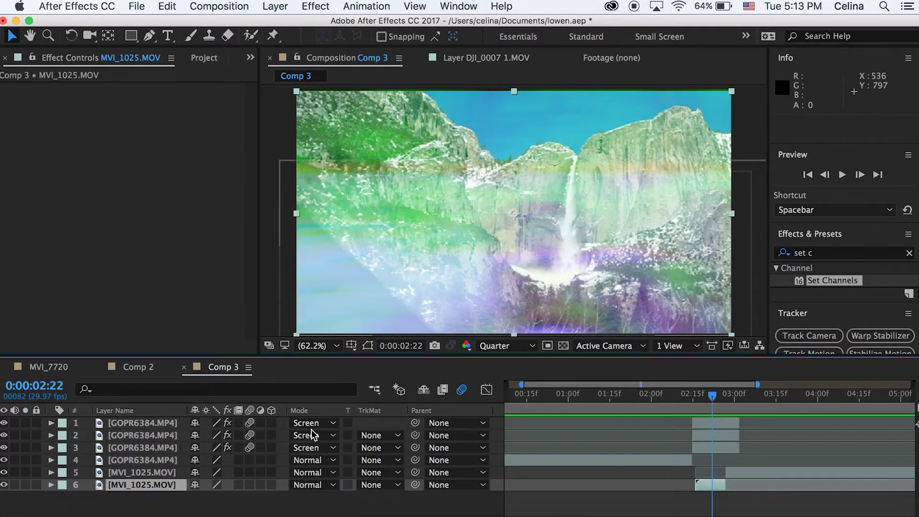
click(132, 475)
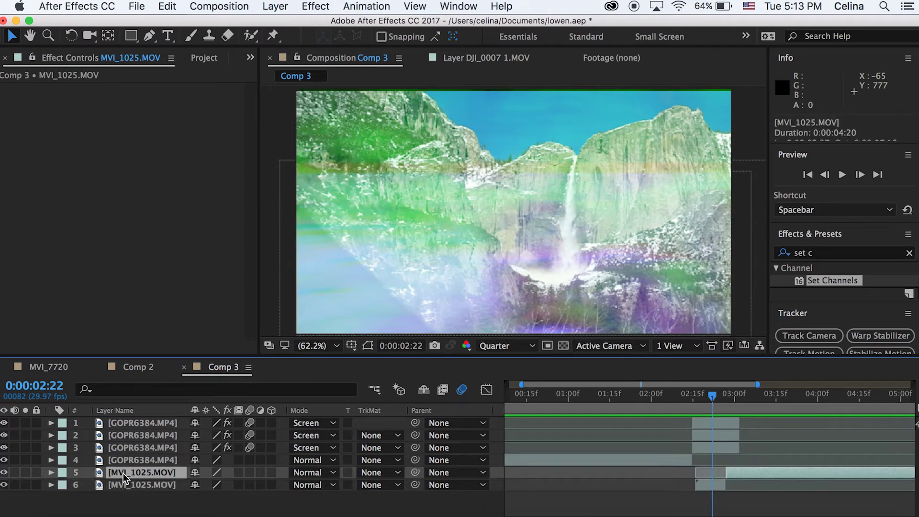
shift+click(127, 424)
drag(4, 460, 3, 426)
click(4, 472)
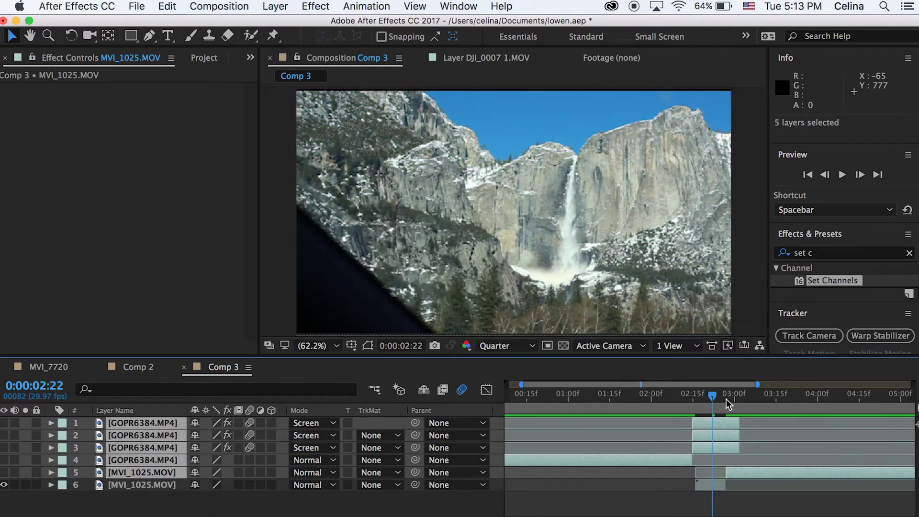
drag(712, 396, 691, 401)
key(space)
key(space)
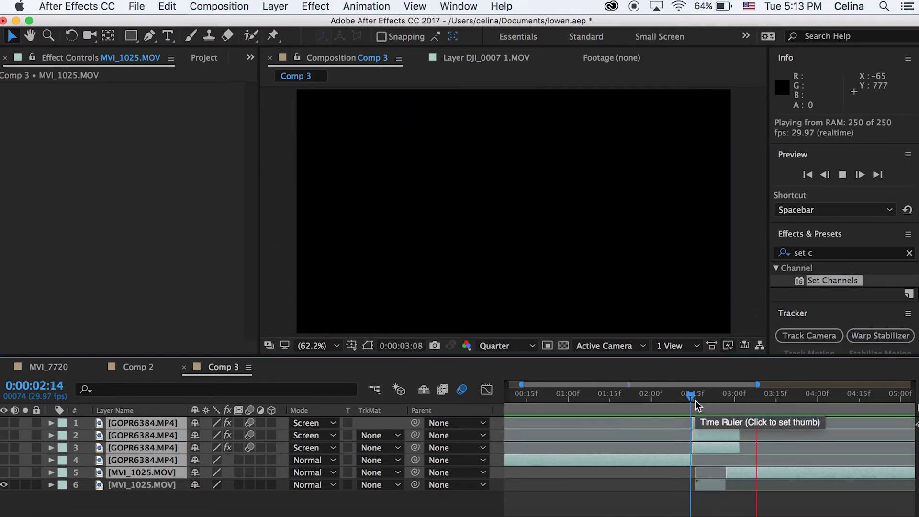
click(701, 396)
key(super+z)
key(super+z)
click(711, 483)
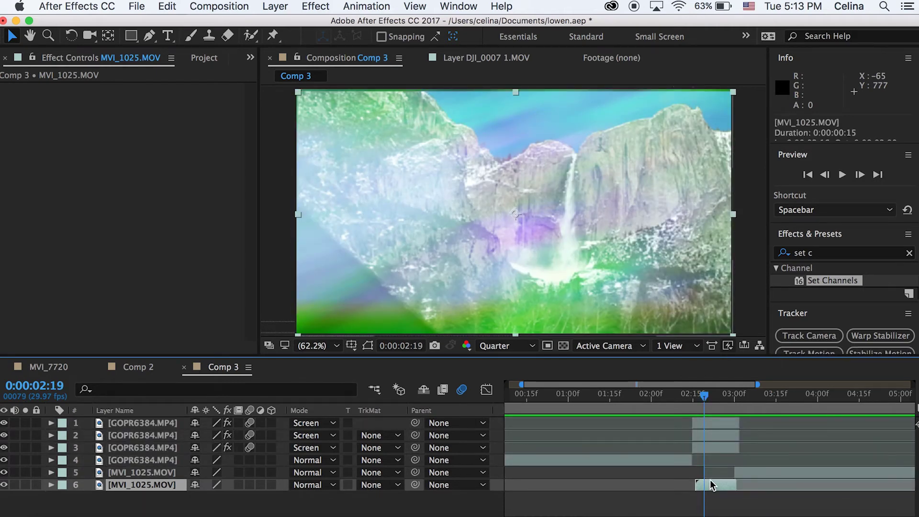
- Enlarge layer 6 to 119% scale and preview from 2:03
key(s)
drag(217, 497, 244, 497)
click(660, 401)
key(space)
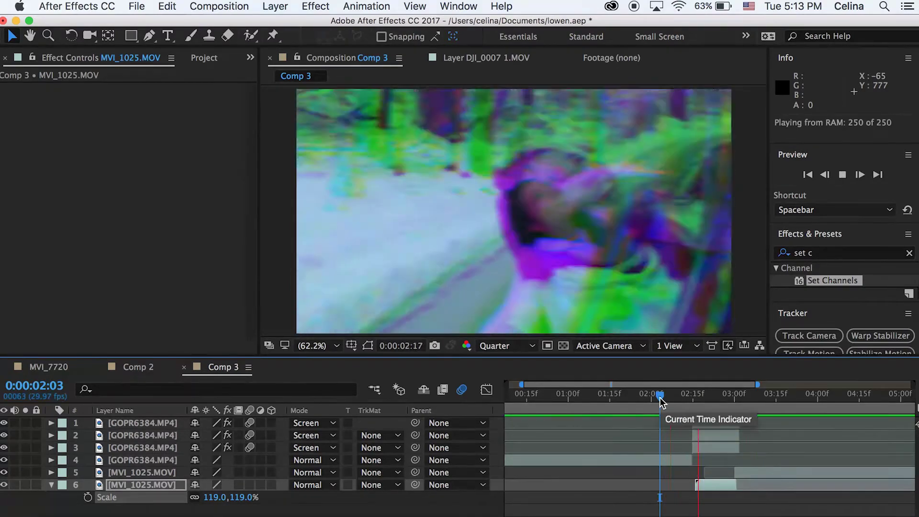
- Set layer 6's scale to 110%, preview, and start the waterfall clip four frames earlier
drag(224, 498, 220, 502)
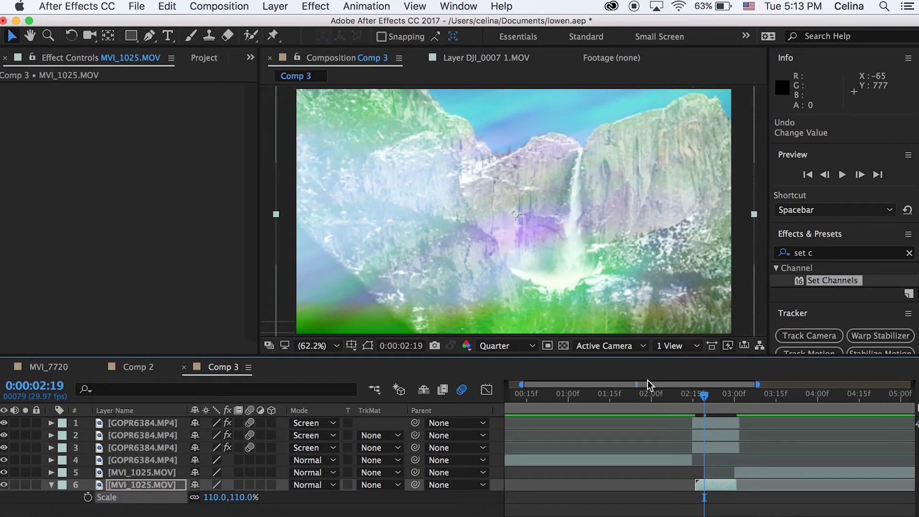
click(688, 396)
key(space)
drag(762, 480, 749, 481)
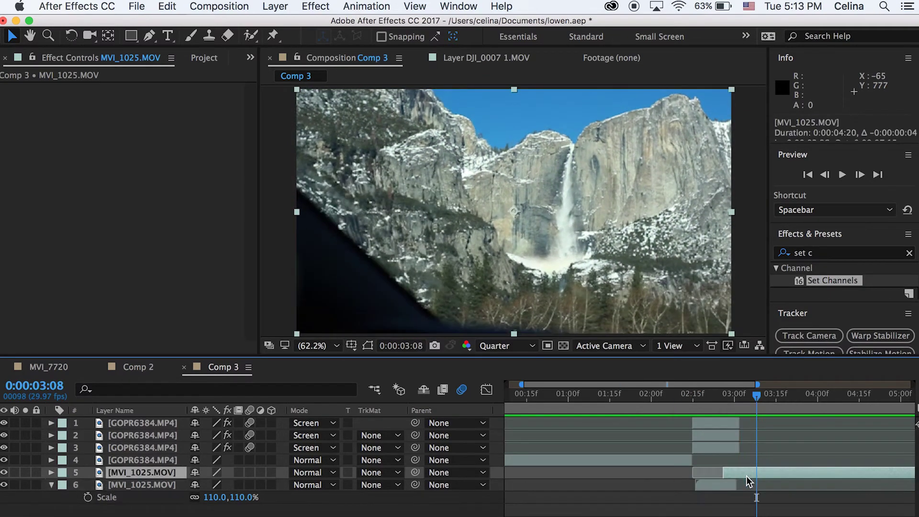
- Turn on motion blur for layer 6, comparing with it off, and preview from 2:13
key(minus)
click(248, 485)
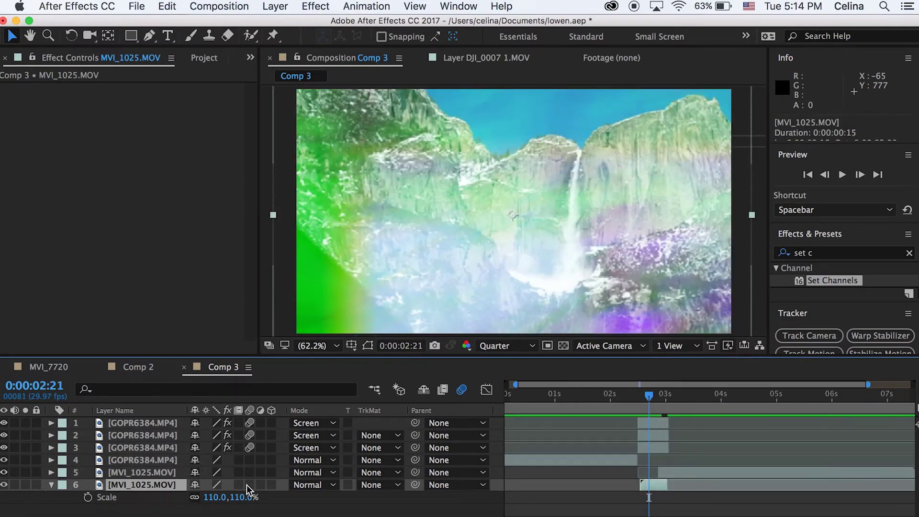
key(super+shift+a)
click(260, 485)
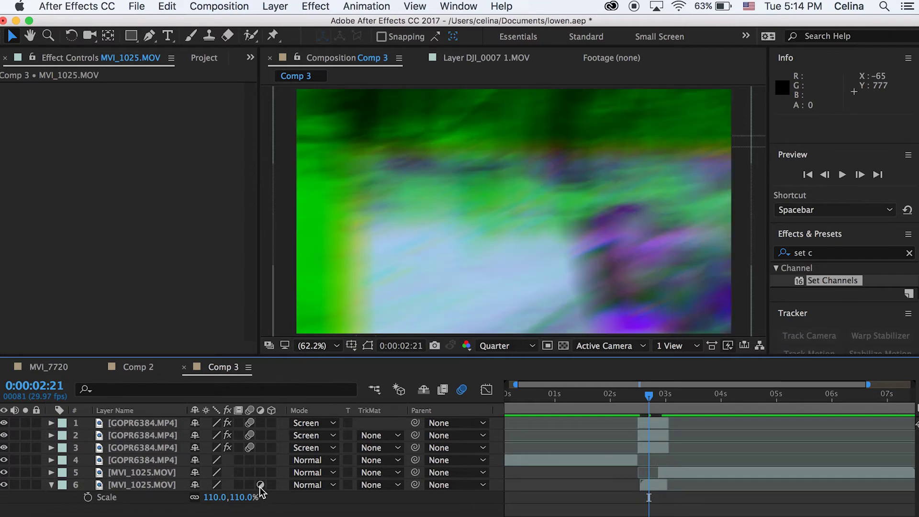
click(261, 485)
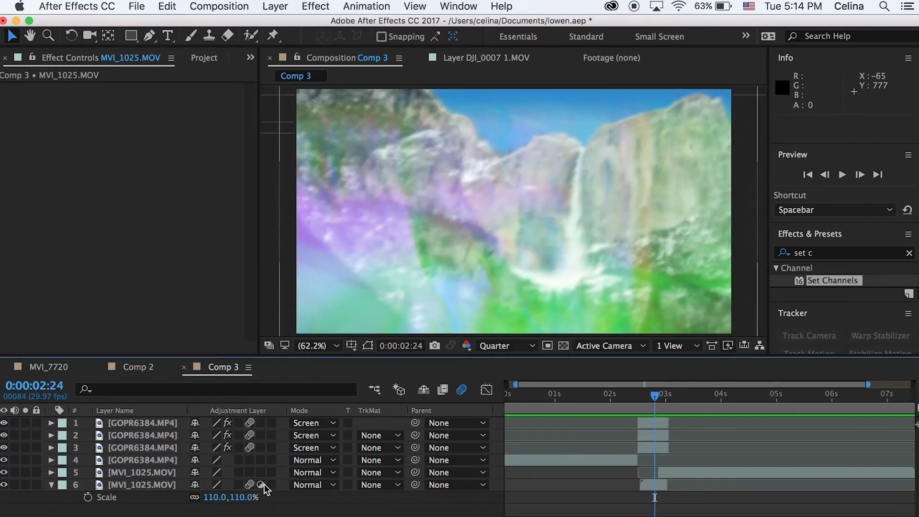
click(260, 485)
drag(652, 396, 634, 395)
key(space)
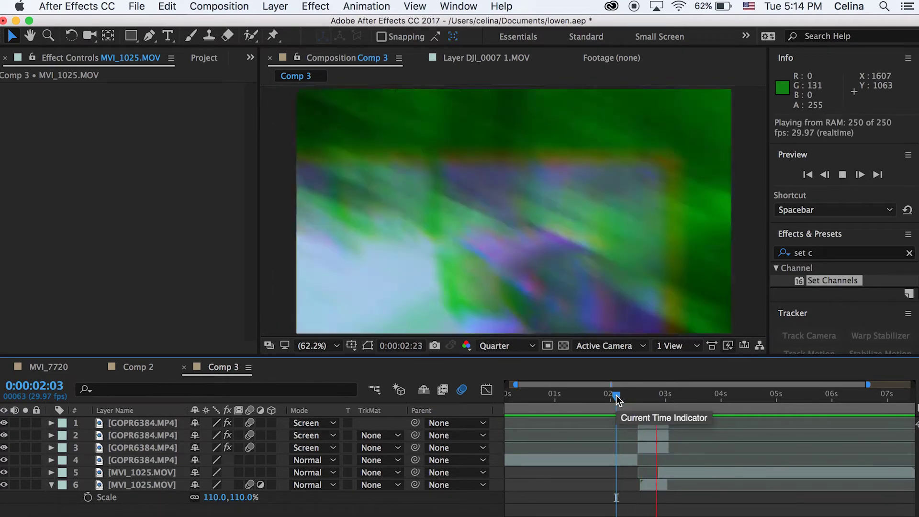
key(space)
- Start the waterfall clip two frames earlier and preview the adjusted timing
drag(673, 469, 669, 469)
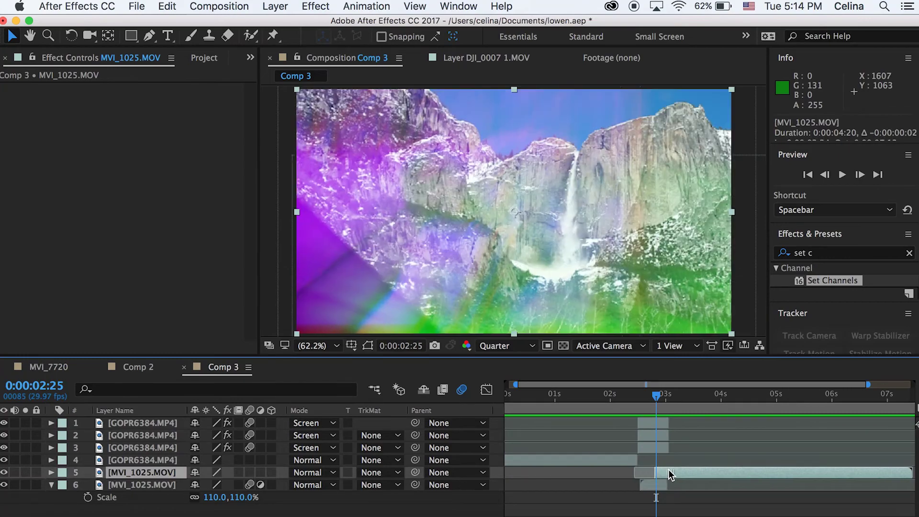
click(636, 397)
key(space)
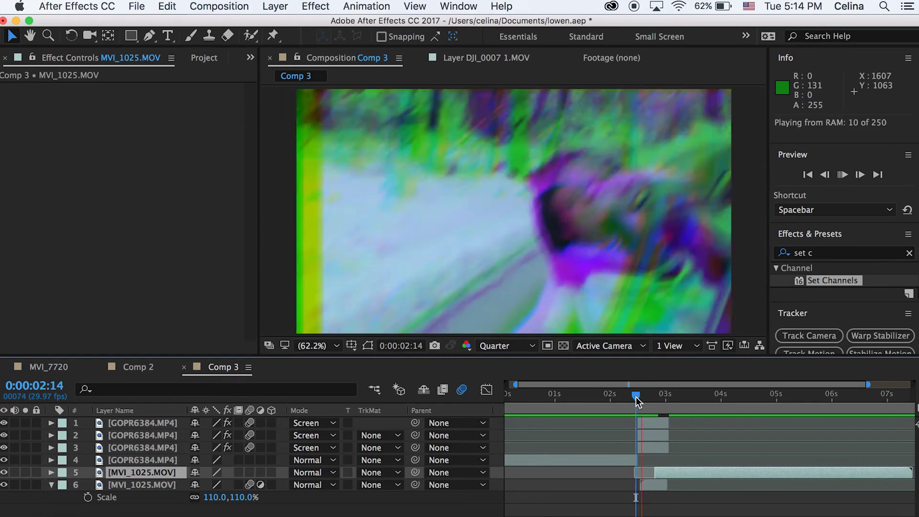
mouse_move(635, 398)
mouse_down()
mouse_move(623, 396)
mouse_move(664, 407)
mouse_move(622, 400)
mouse_up()
key(space)
key(space)
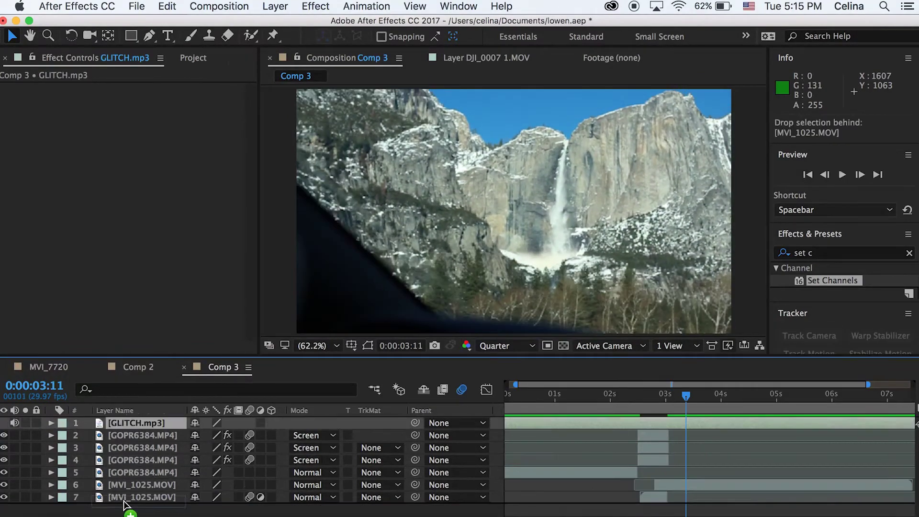
- Move GLITCH.mp3 to the bottom of the layer stack and preview with the glitch sound
drag(123, 498, 125, 499)
click(625, 400)
key(space)
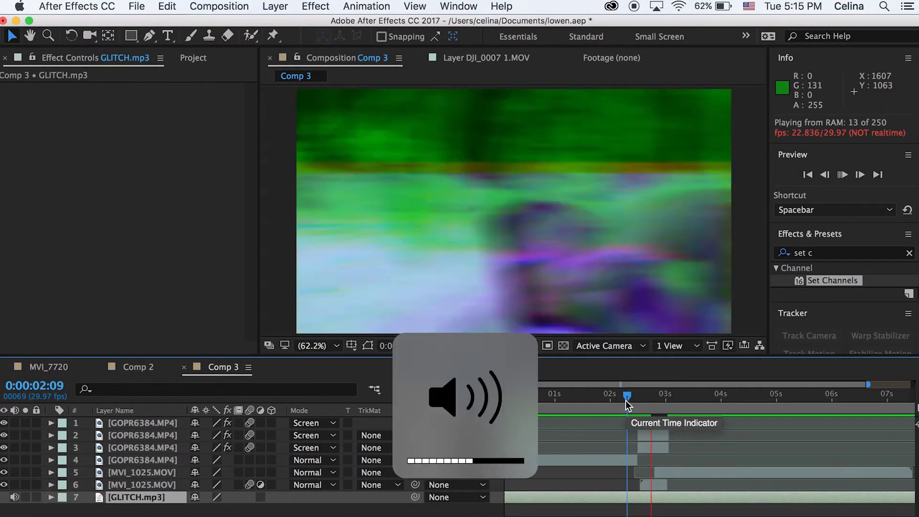
key(XF86AudioRaiseVolume)
key(XF86AudioRaiseVolume)
key(XF86AudioRaiseVolume)
key(XF86AudioRaiseVolume)
key(XF86AudioRaiseVolume)
key(XF86AudioRaiseVolume)
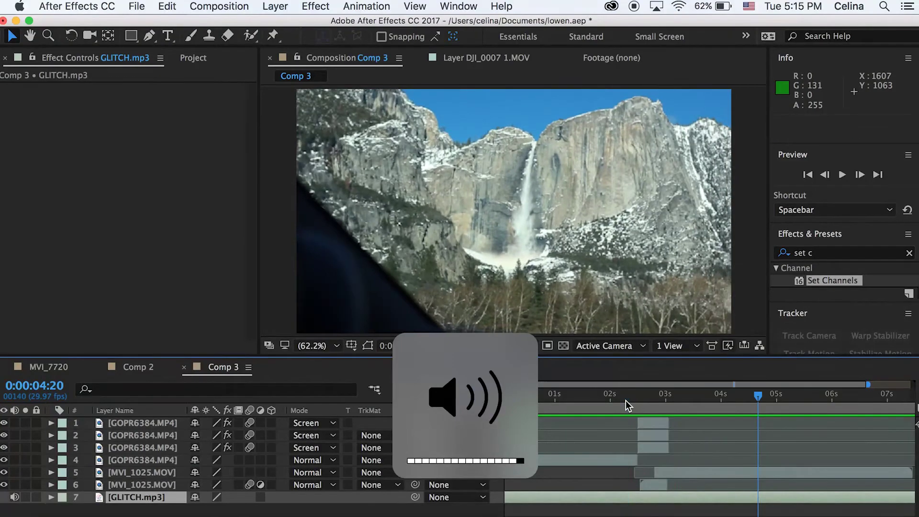
drag(627, 406, 391, 453)
key(space)
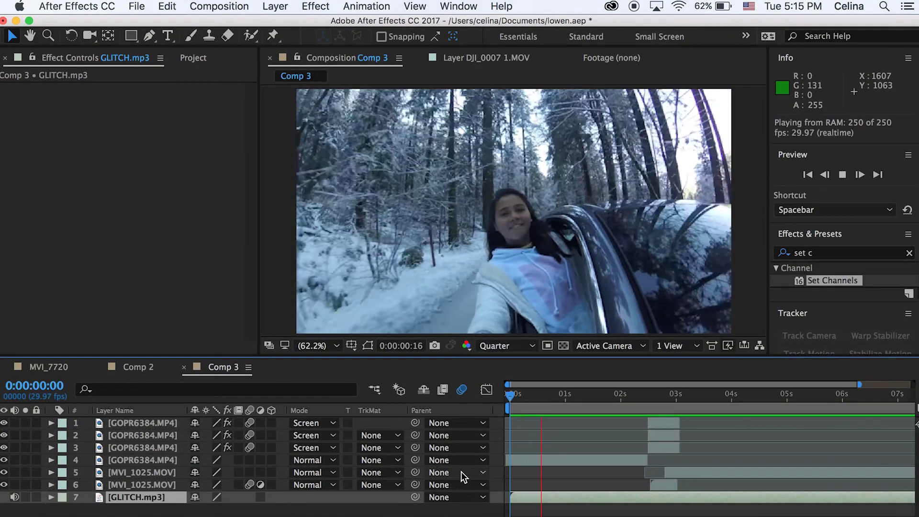